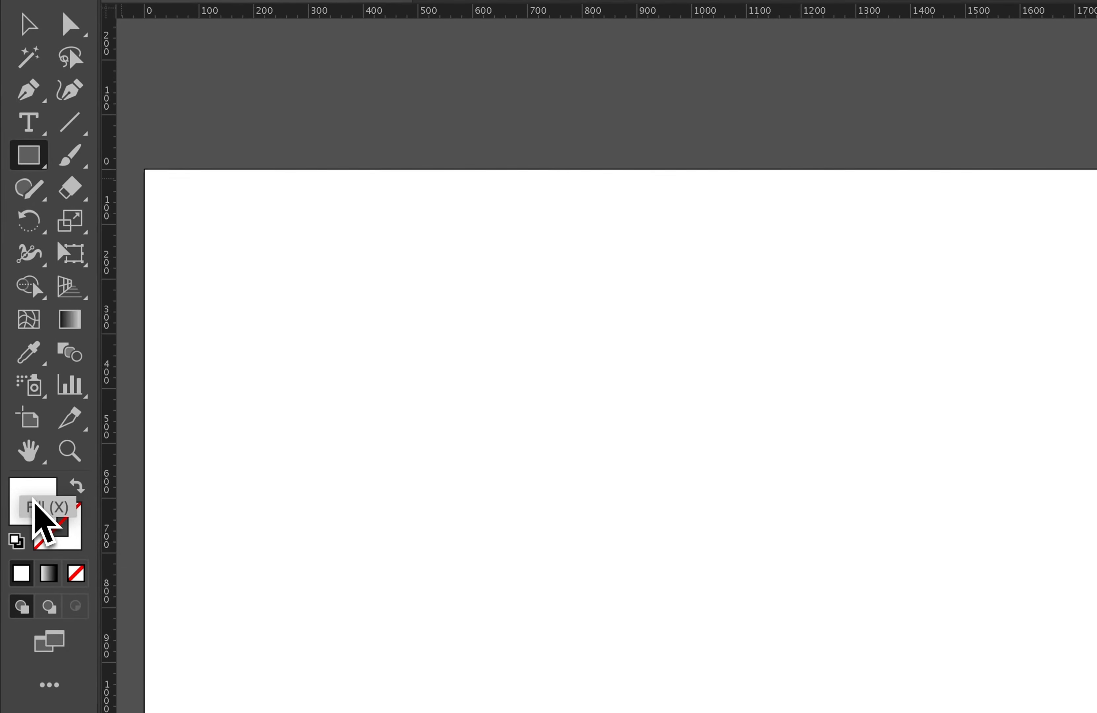
Step: Set the fill color to #ac53e5 and draw a 1920 by 1080 px rectangle covering the whole artboard
double_click(37, 511)
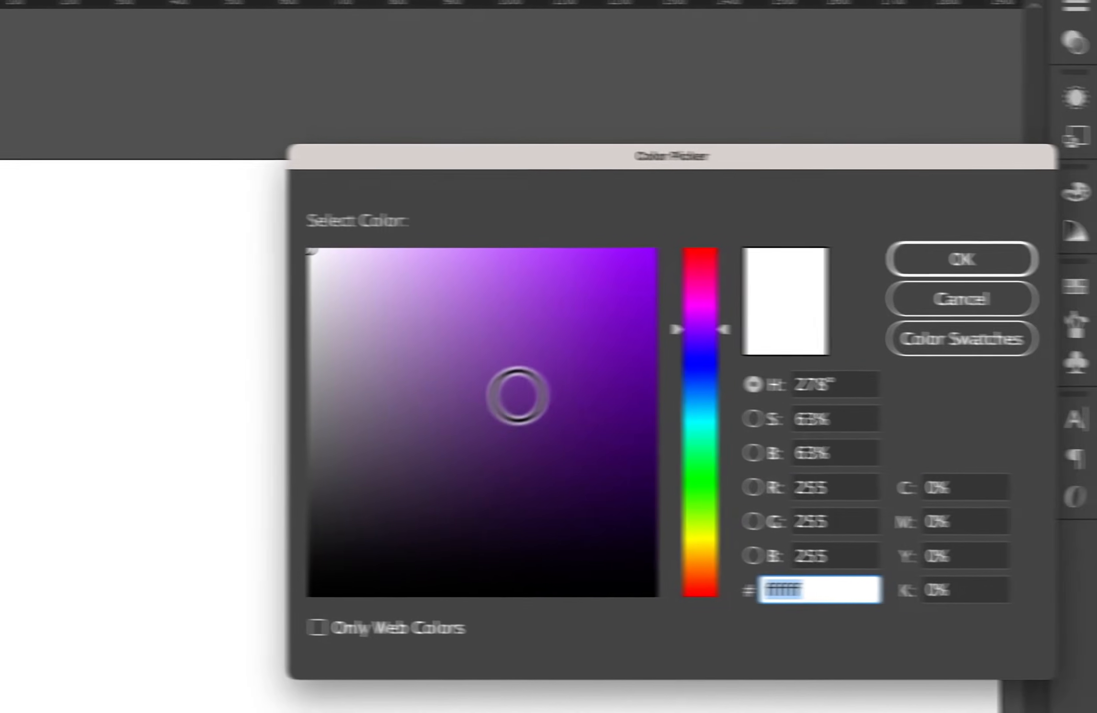
text(ac53e5)
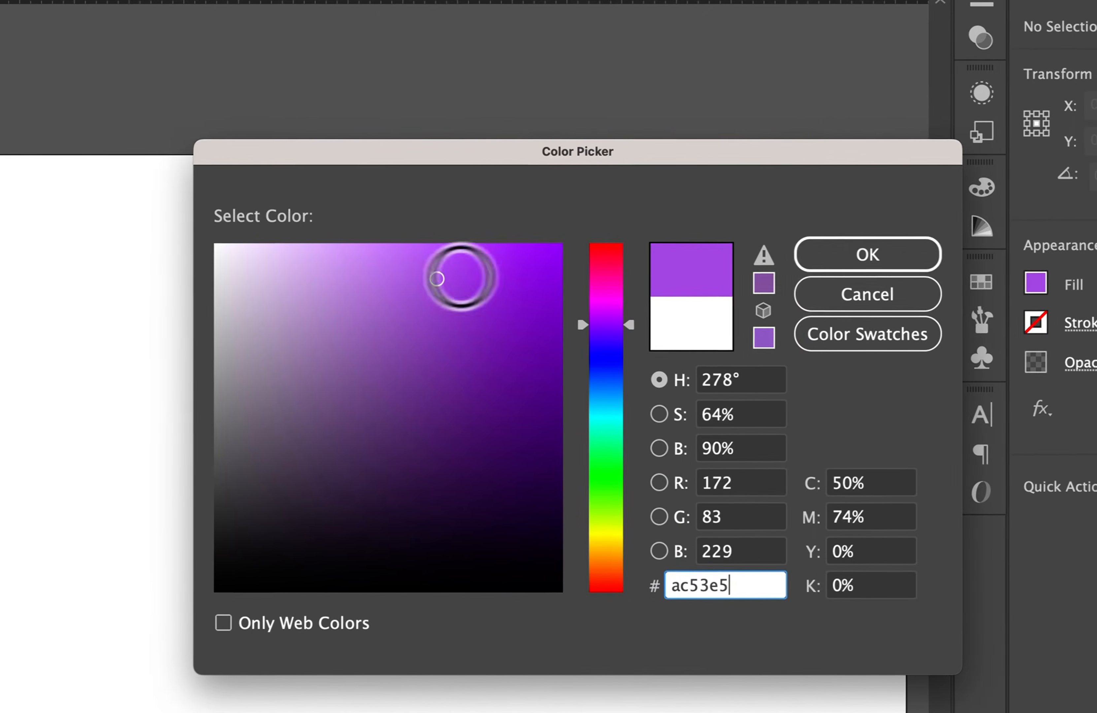
click(939, 269)
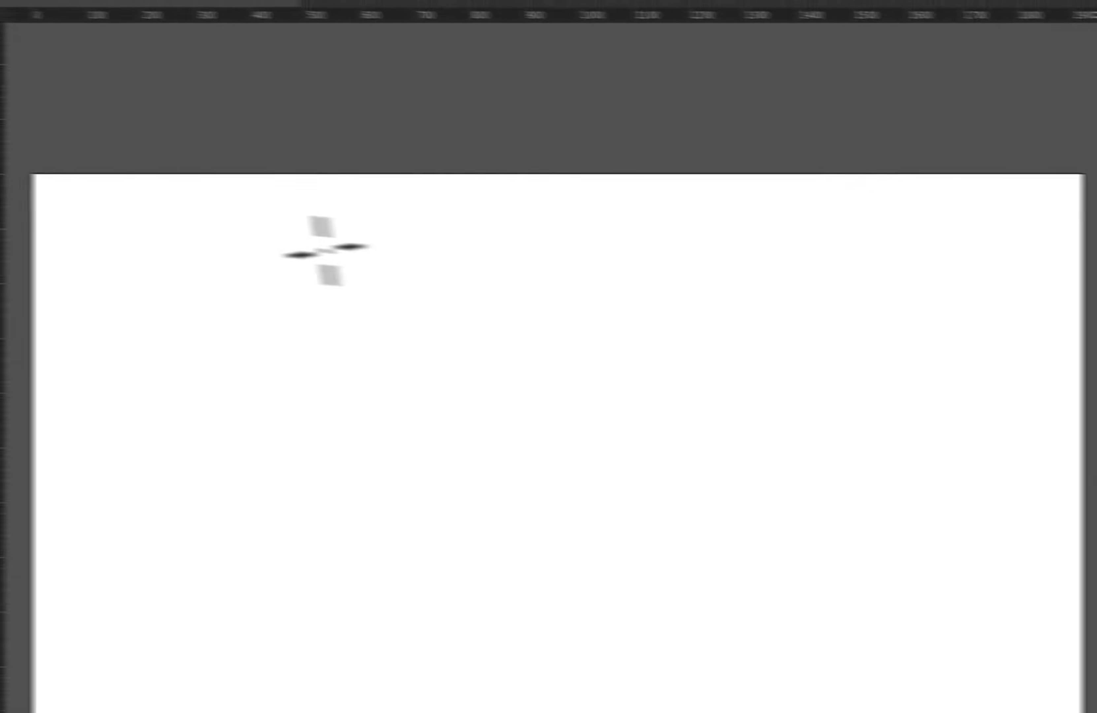
drag(145, 186, 832, 574)
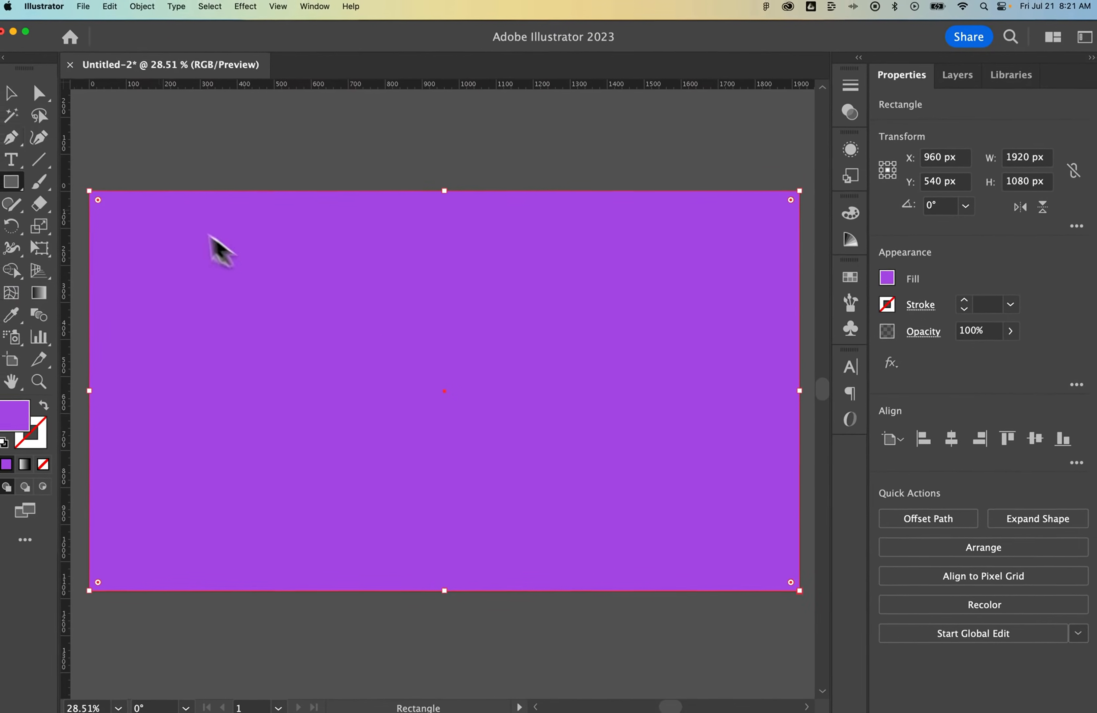
Step: Fill the selected artboard-sized rectangle with a linear gradient using the Gradient tool
click(19, 102)
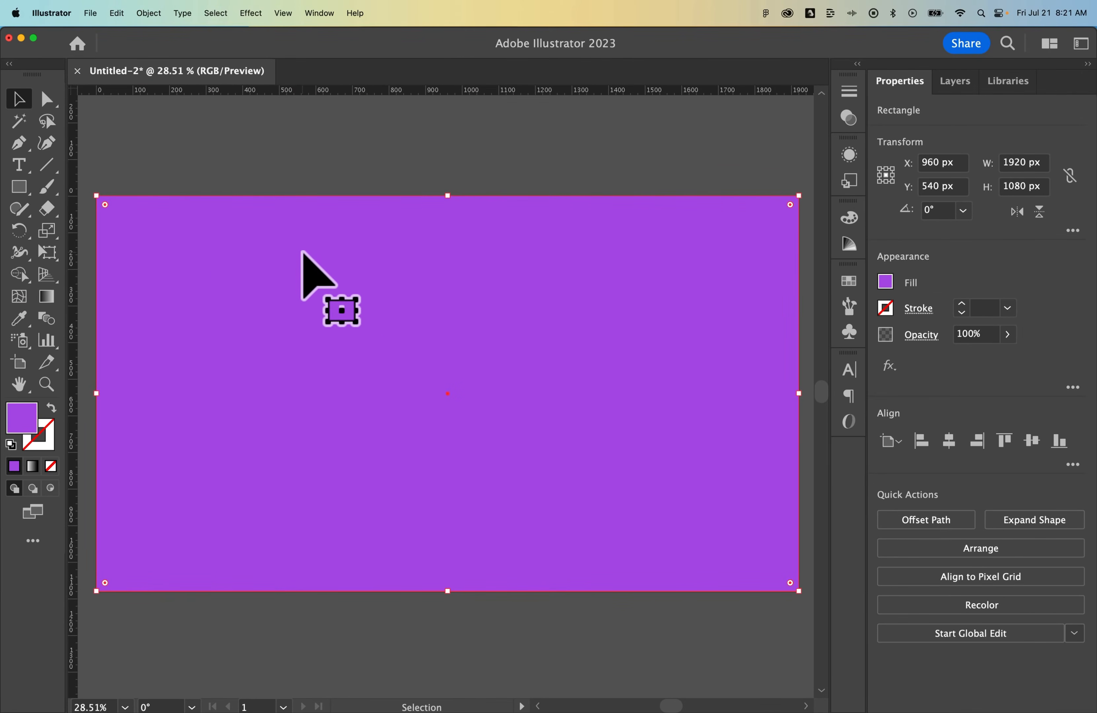
key(g)
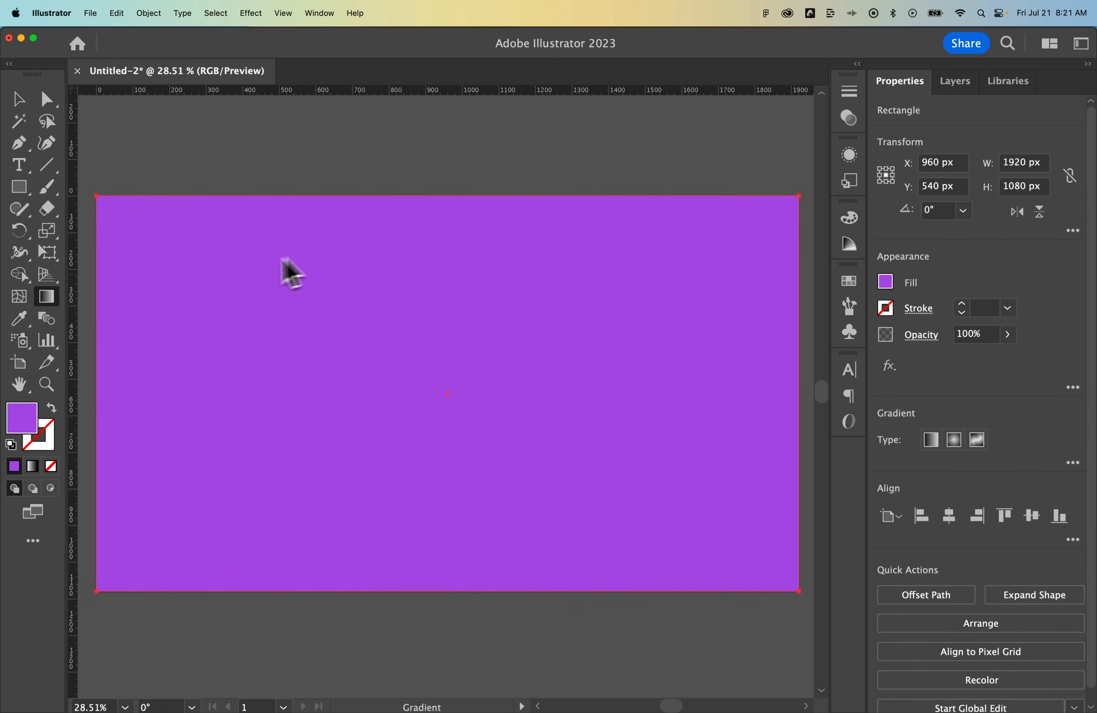
click(51, 299)
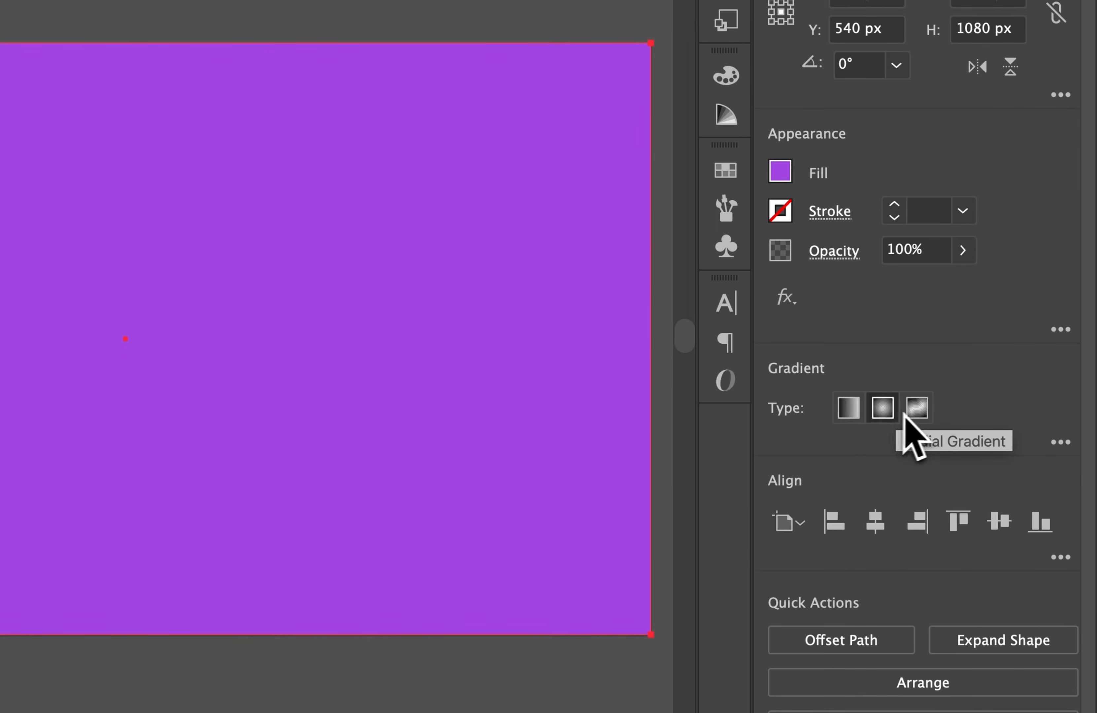
click(854, 416)
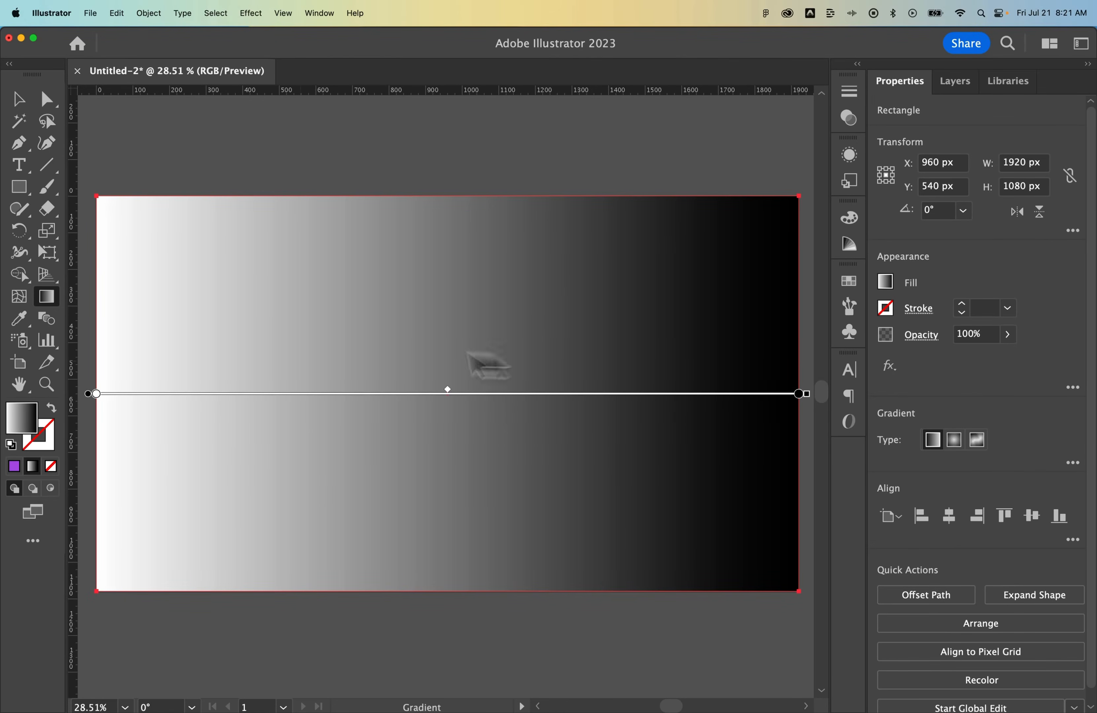
Step: Bring up the full floating Gradient panel and place it over the canvas beside the properties
click(1070, 463)
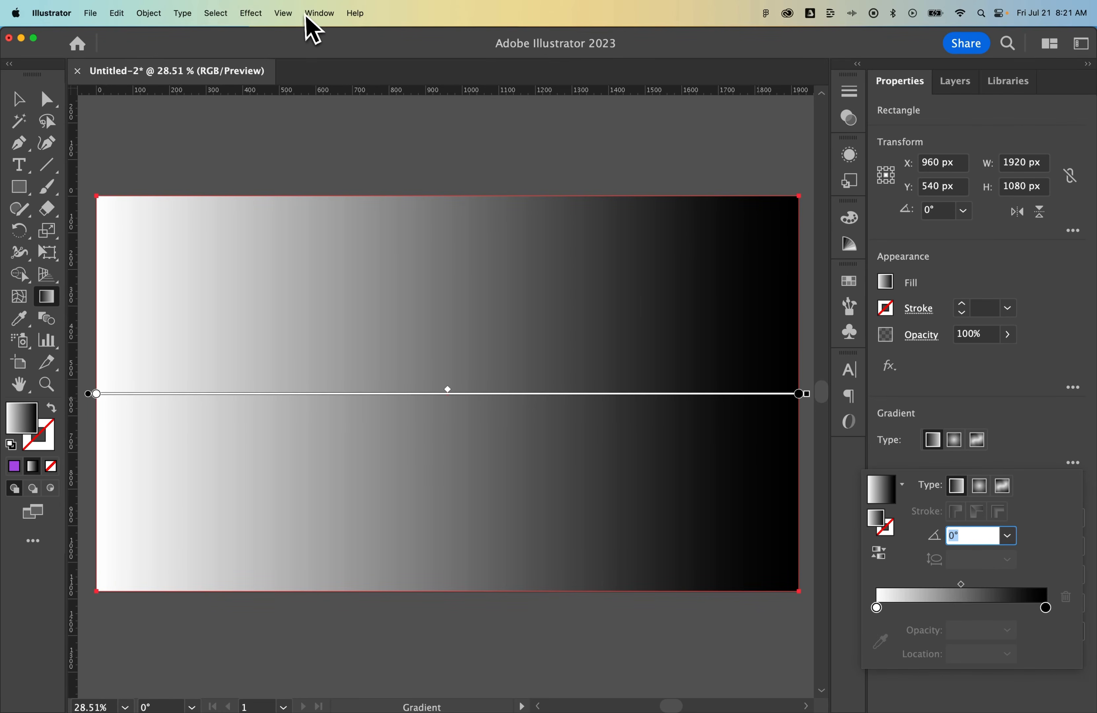
click(319, 12)
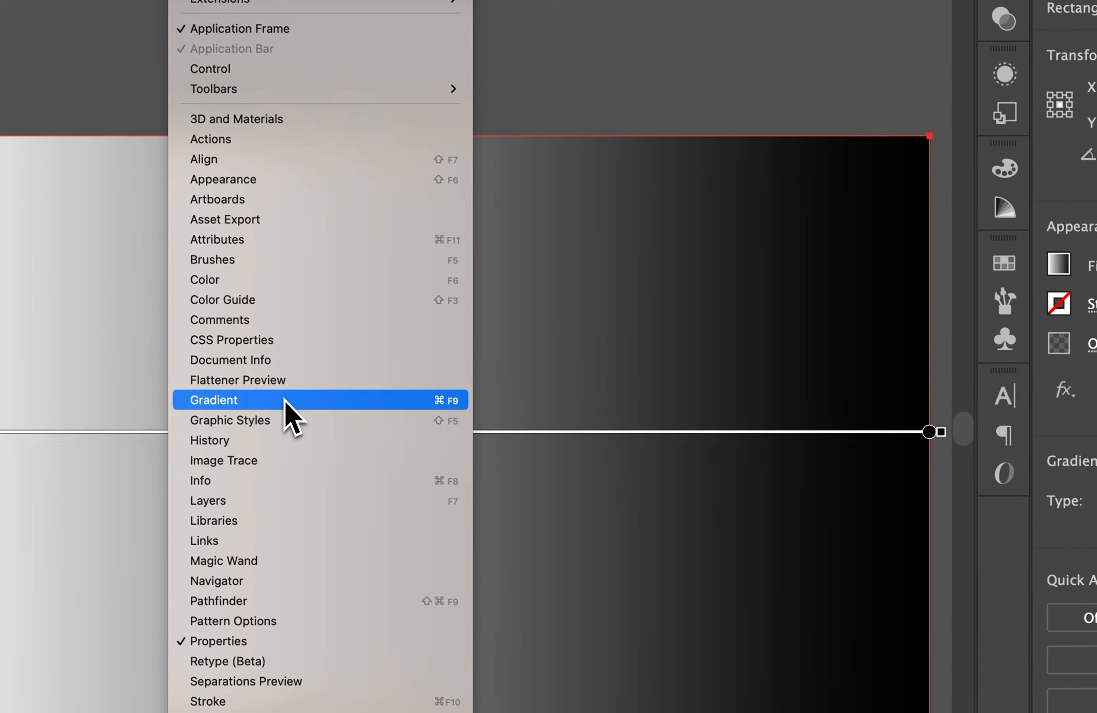
click(481, 556)
drag(1000, 76, 881, 111)
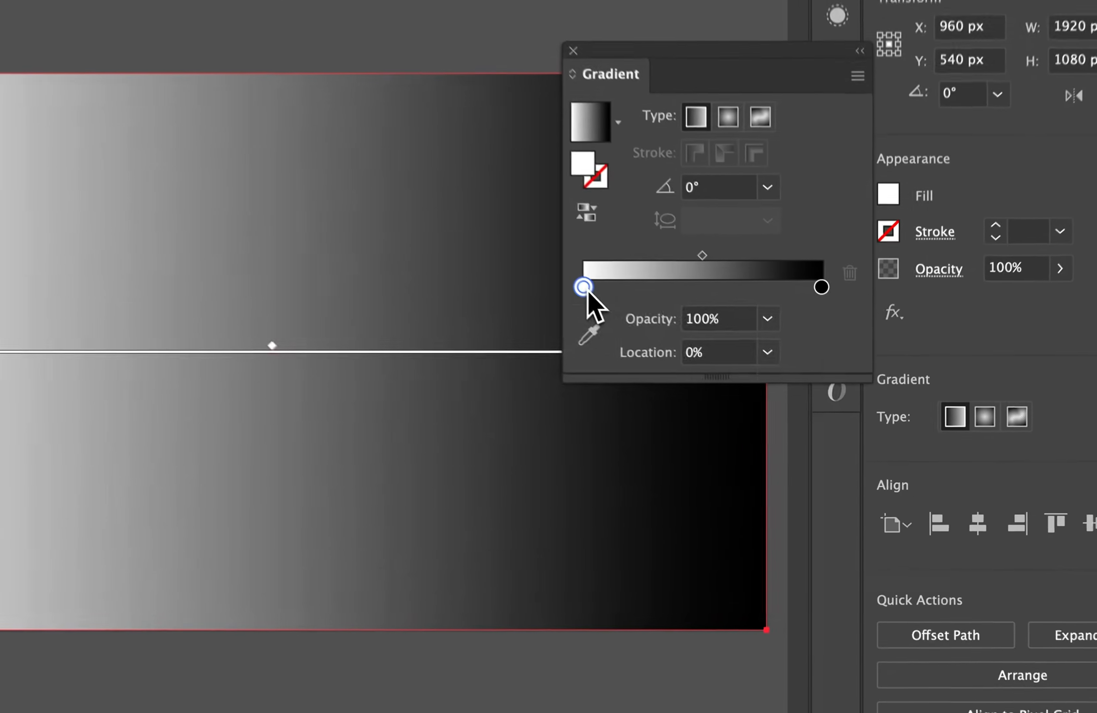
Step: Set the gradient's starting color stop to the purple swatch #93278f
double_click(669, 347)
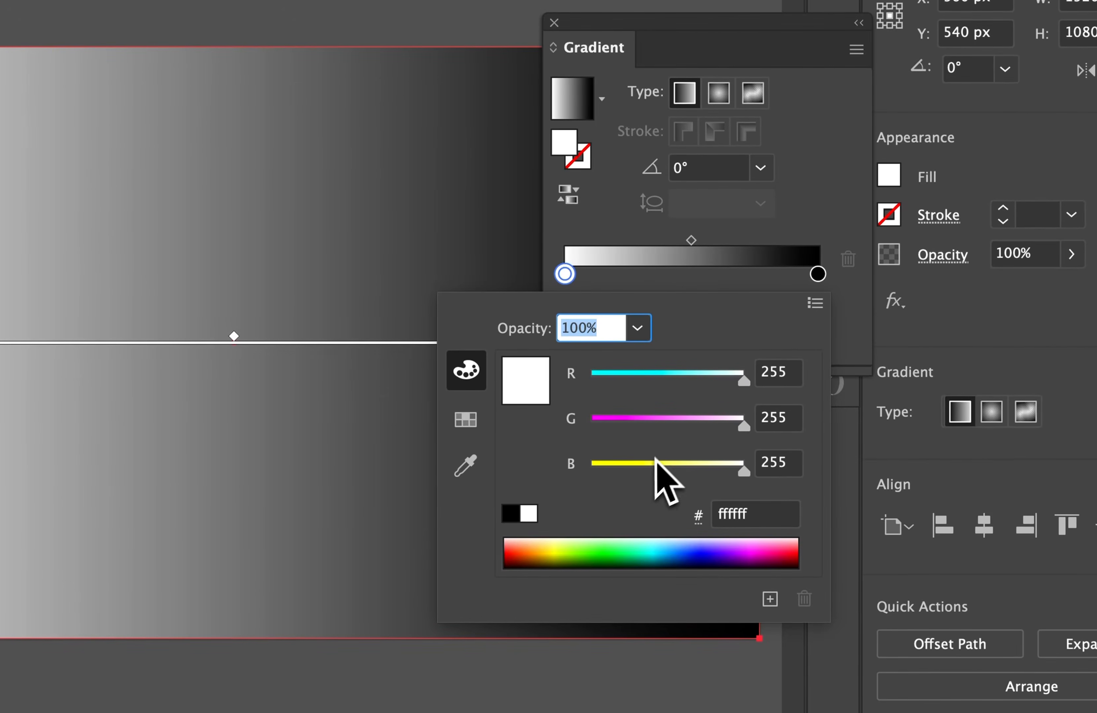
click(465, 427)
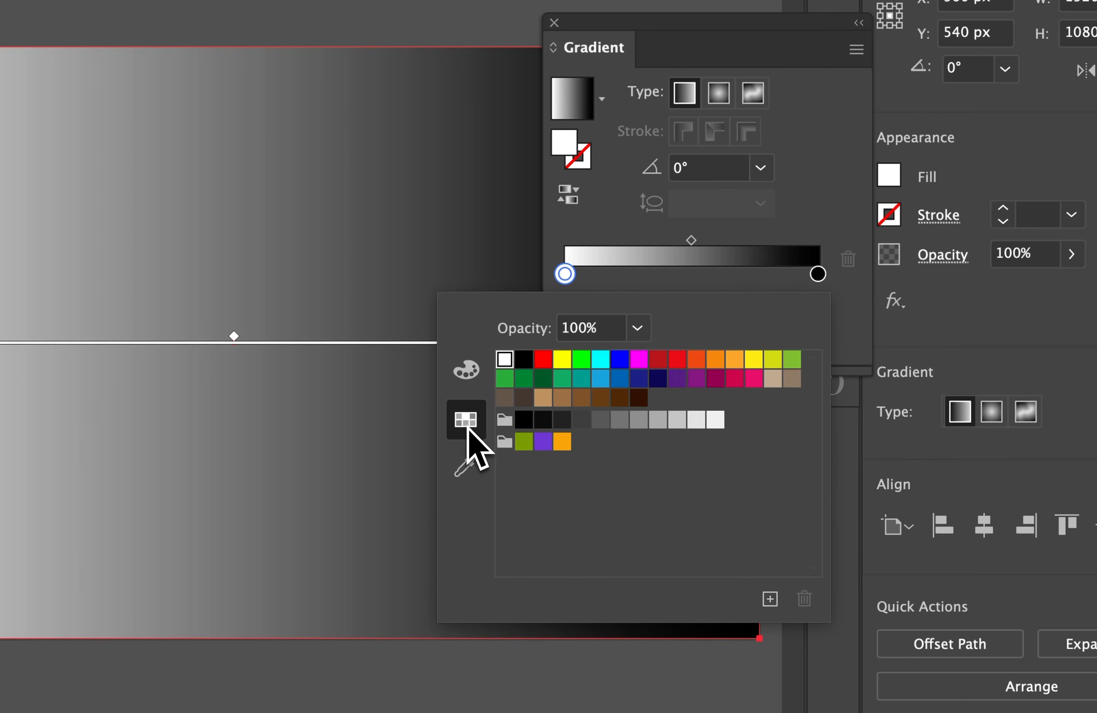
click(696, 378)
click(466, 370)
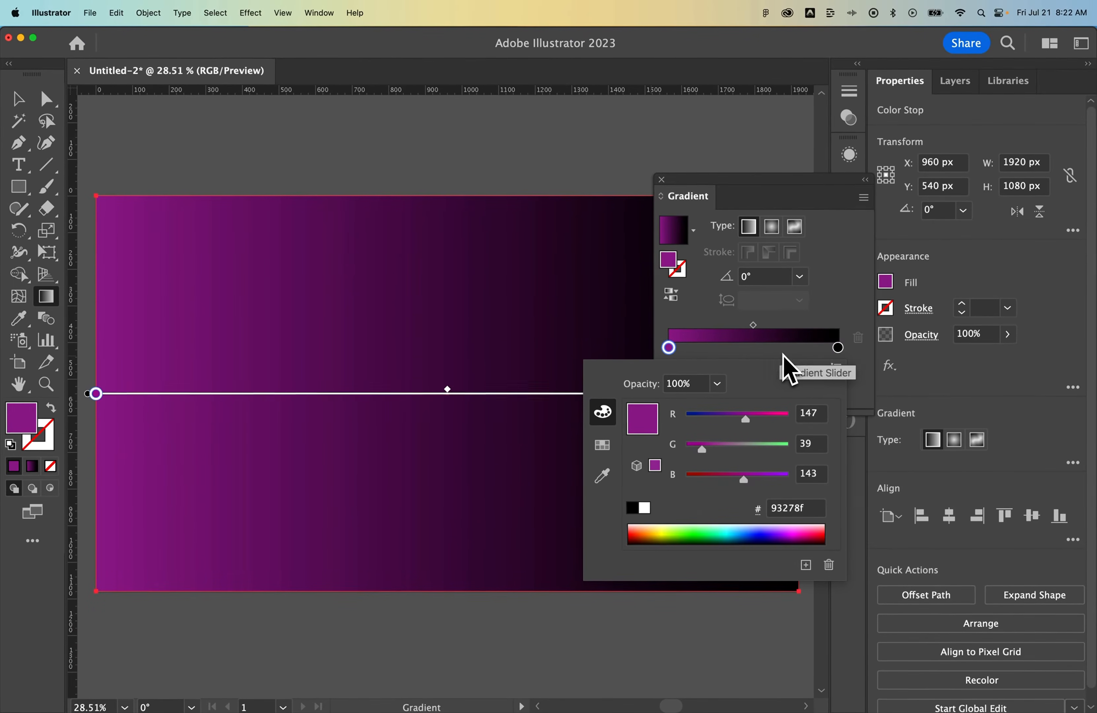
click(852, 305)
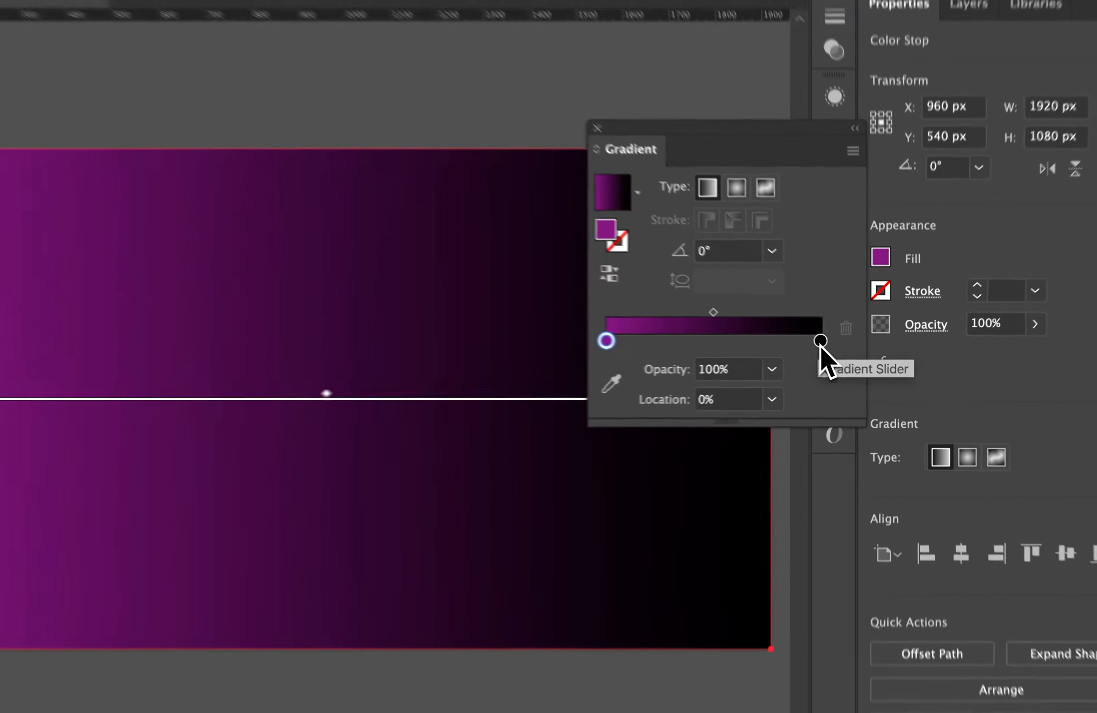
Step: Set the gradient's black end stop to the same purple swatch as the starting stop
double_click(838, 347)
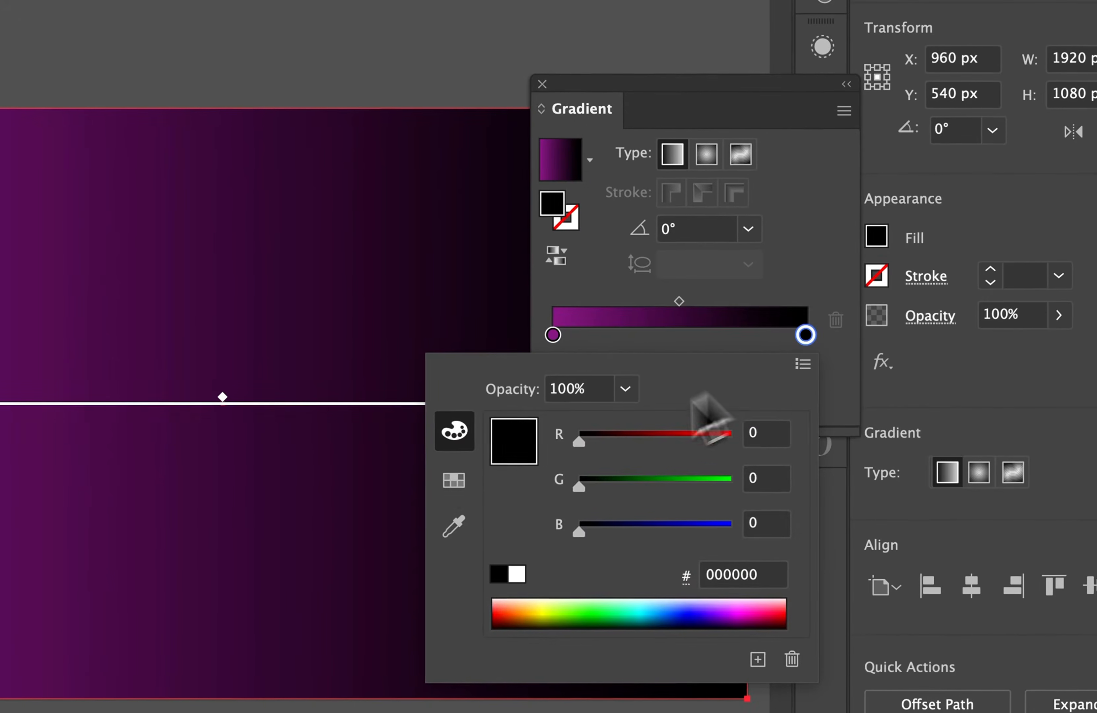
click(606, 449)
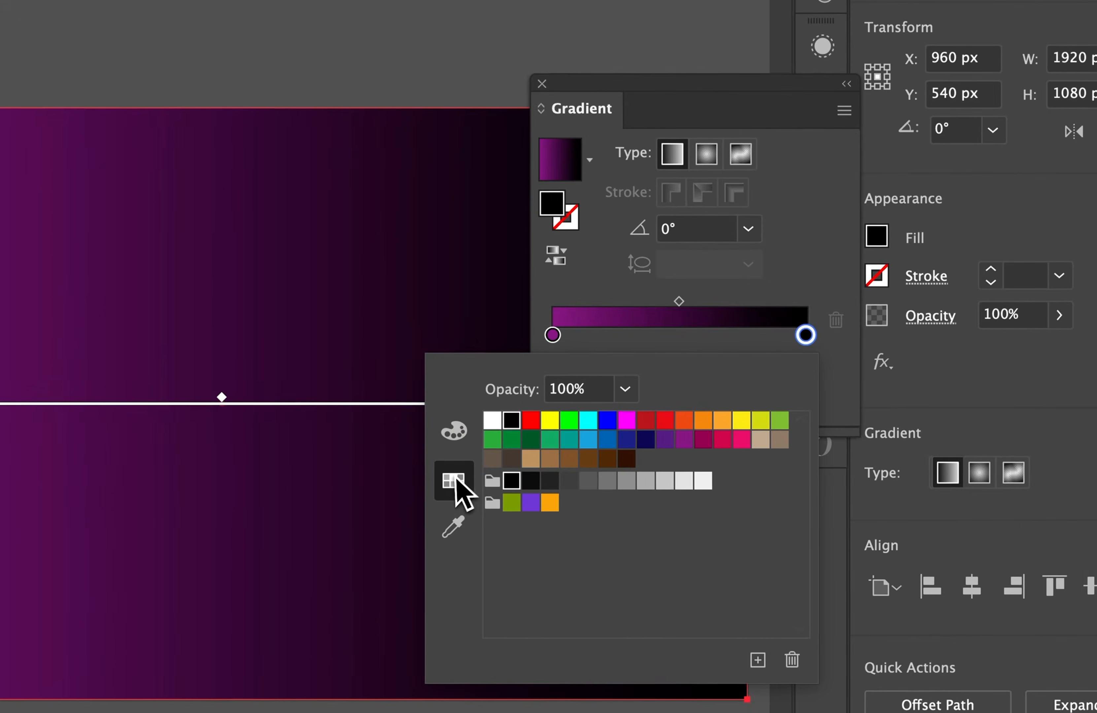
click(685, 441)
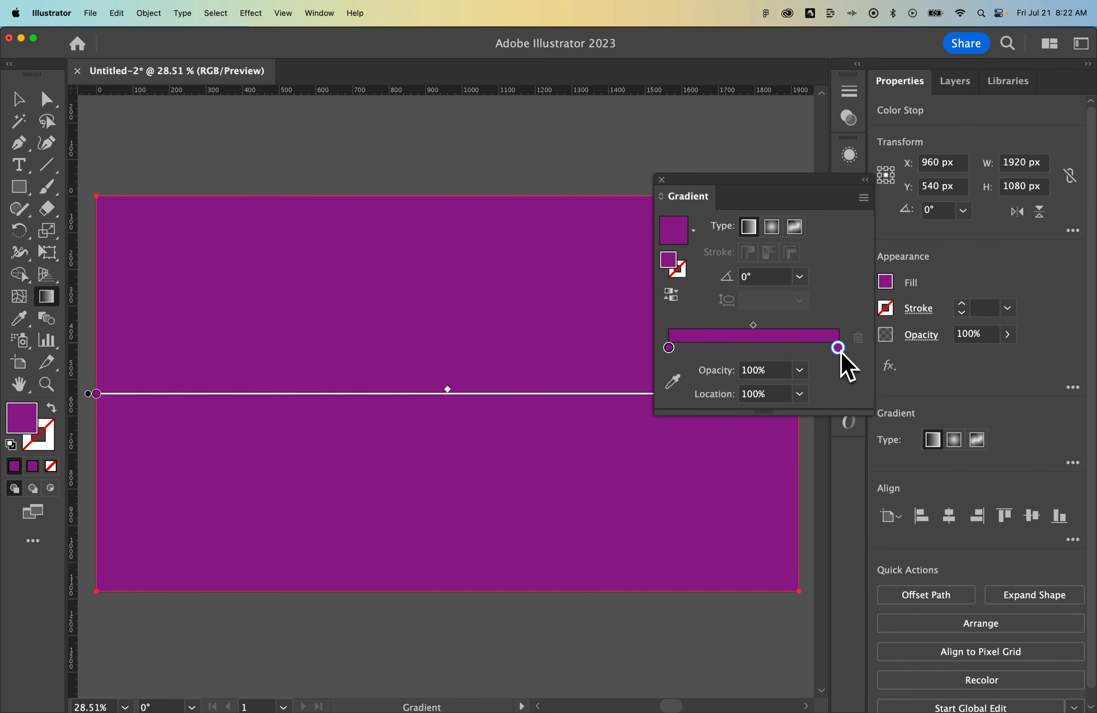
Step: Set the opacity of the gradient's end stop to 0% so the purple fades to transparent
drag(840, 352, 841, 352)
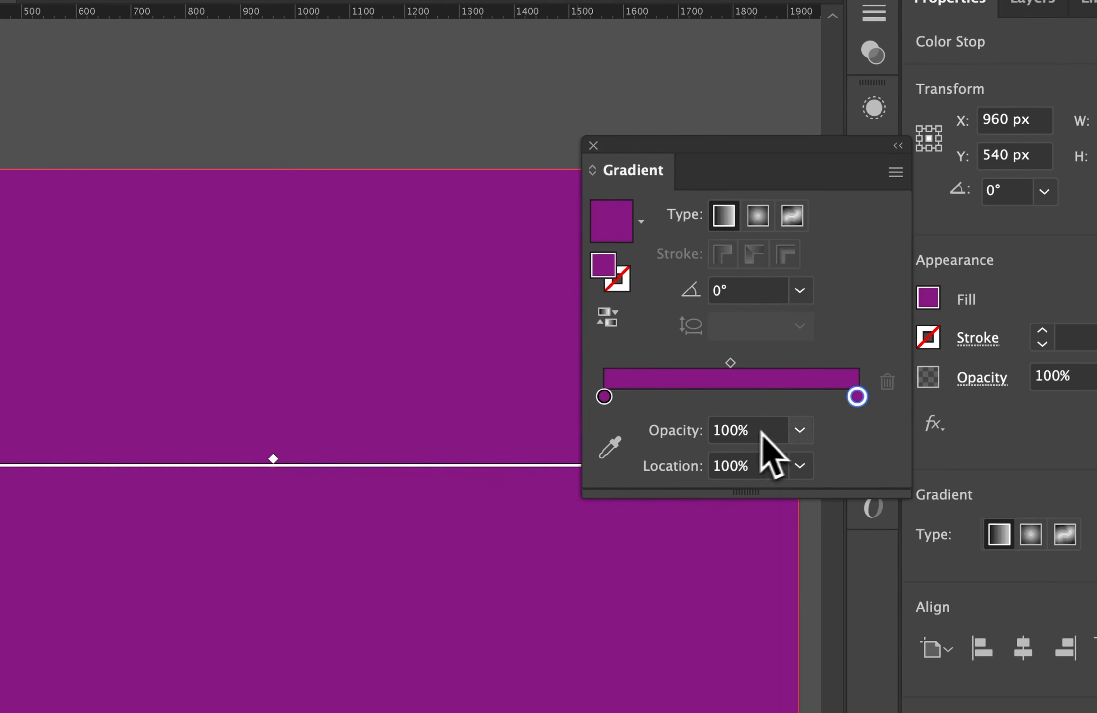
click(800, 430)
click(818, 459)
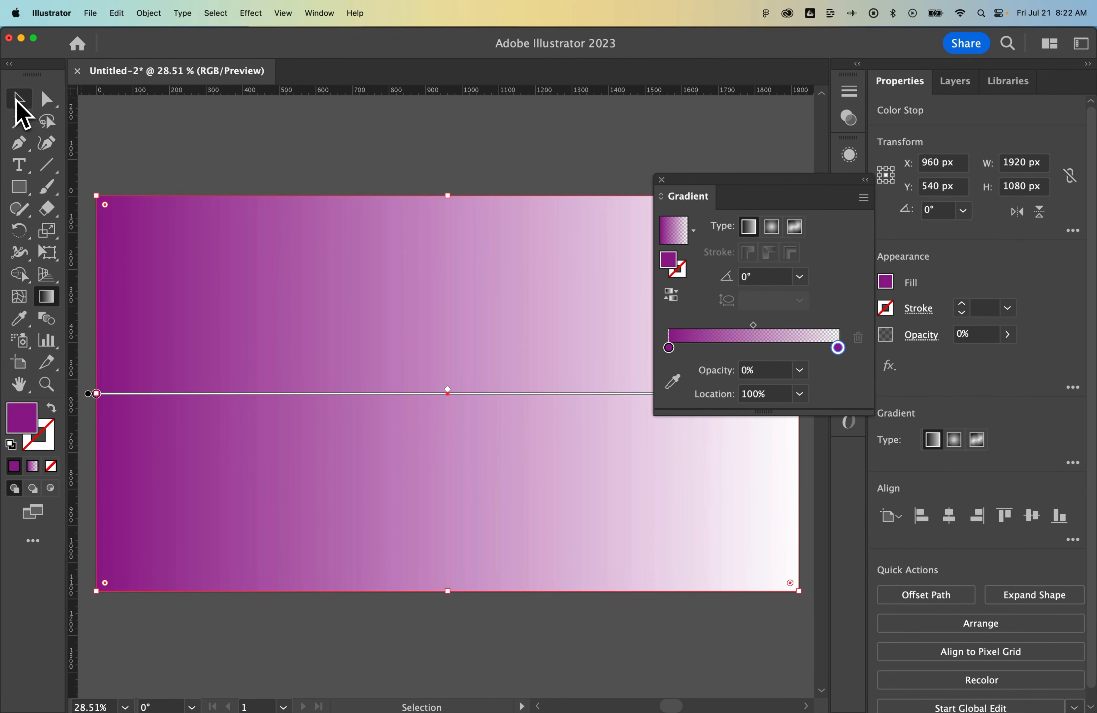
Step: Show the transparency grid to check the rectangle's fade to transparent
click(17, 100)
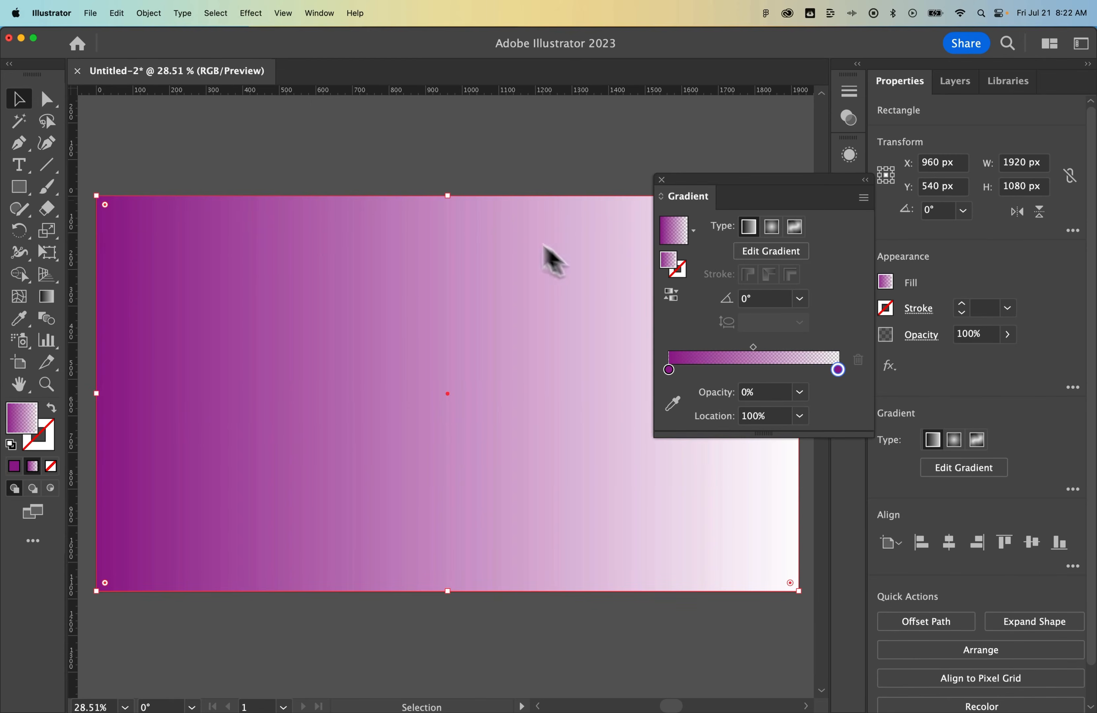
click(283, 14)
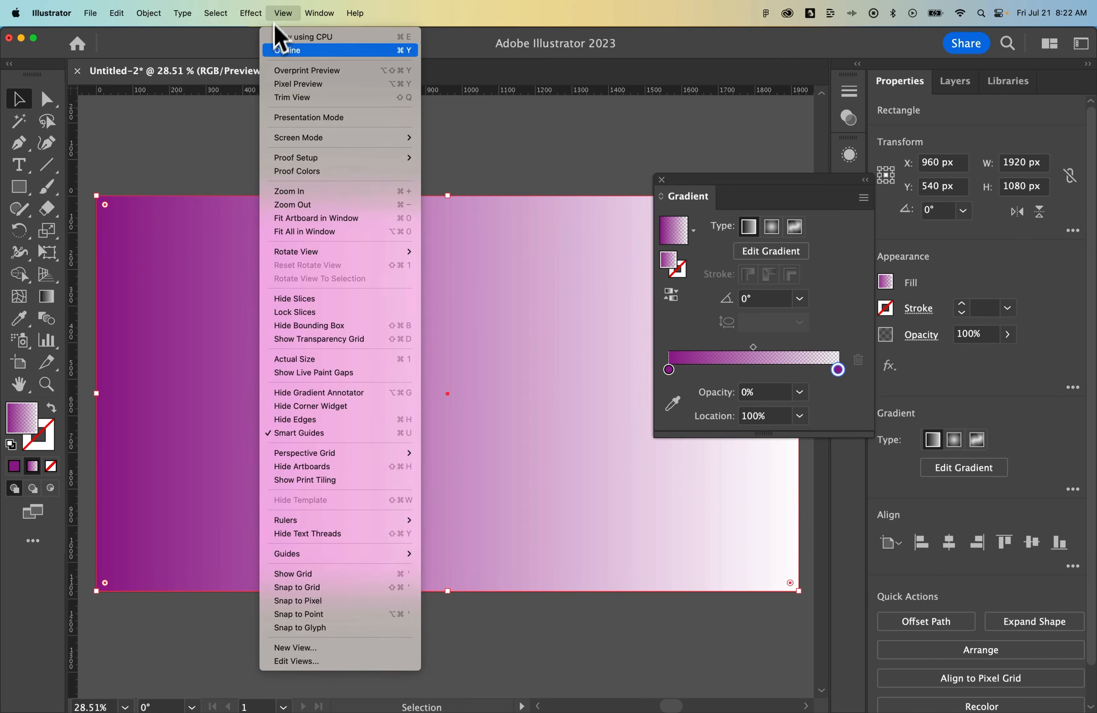
click(327, 341)
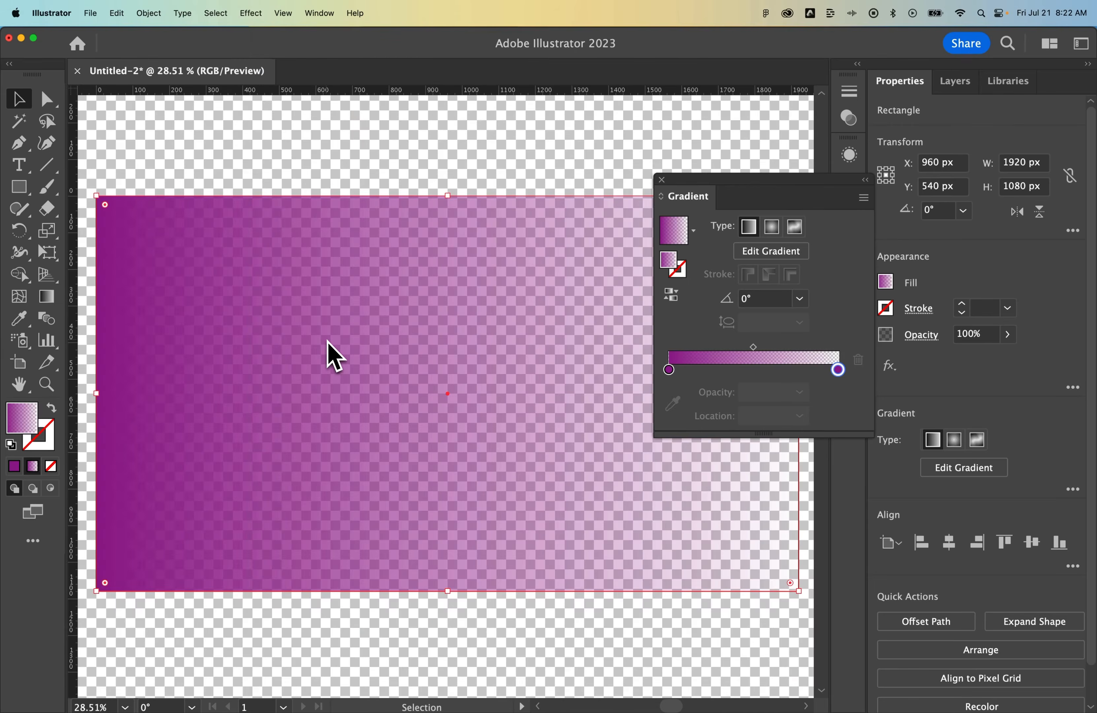
Step: Dock the Gradient panel with the collapsed swatches group and hide the transparency grid
drag(772, 184, 849, 305)
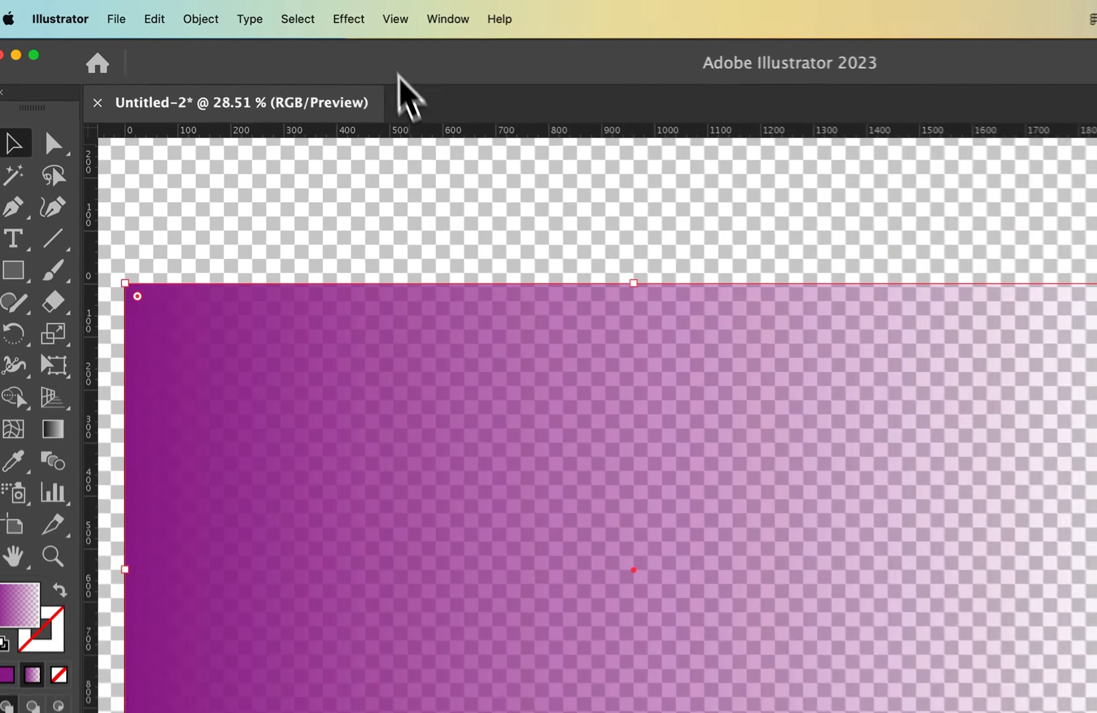
click(306, 14)
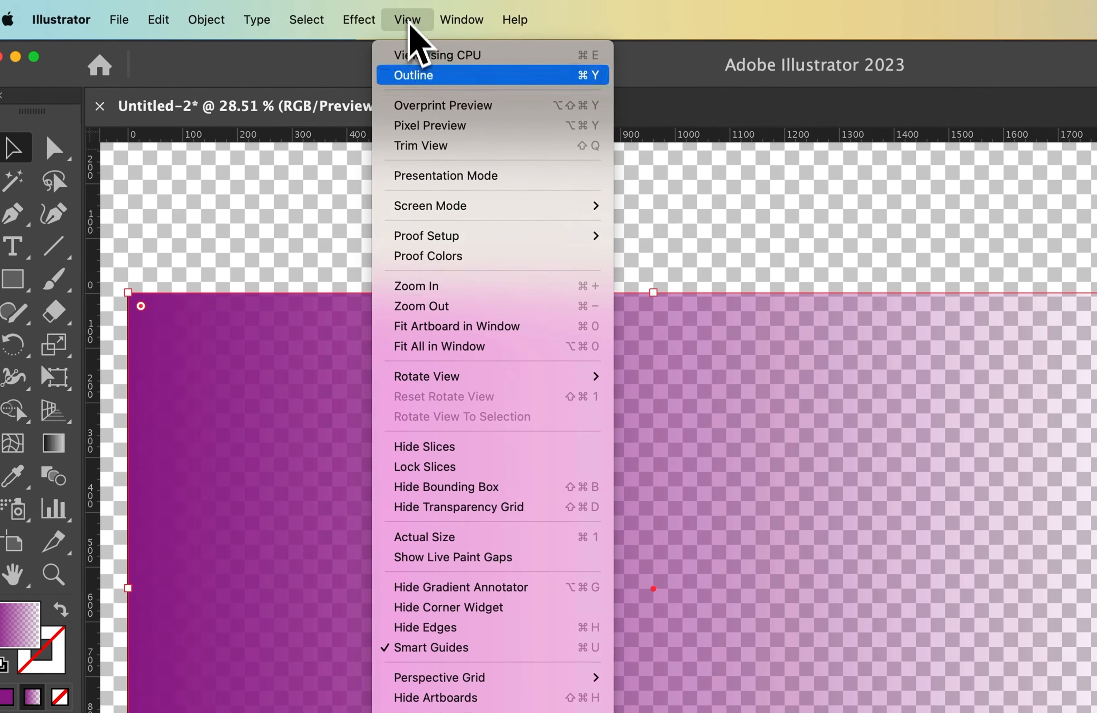
click(488, 508)
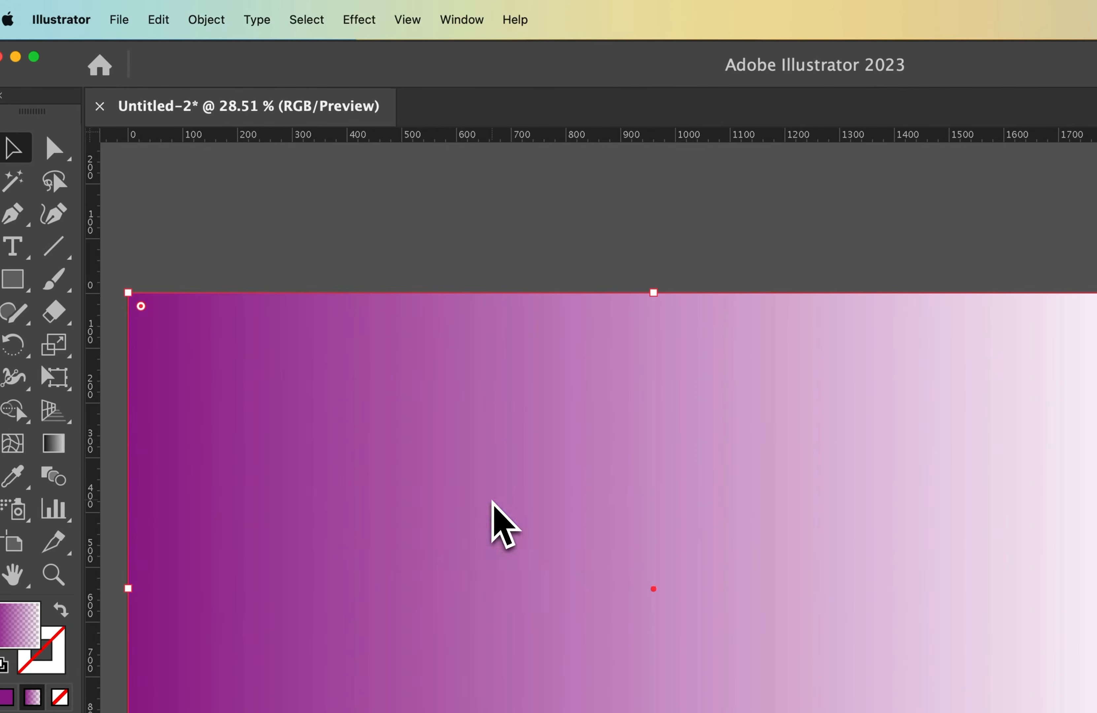
Step: Move the gradient rectangle below the artboard and resize it to about 758 by 921 px
drag(337, 427, 323, 603)
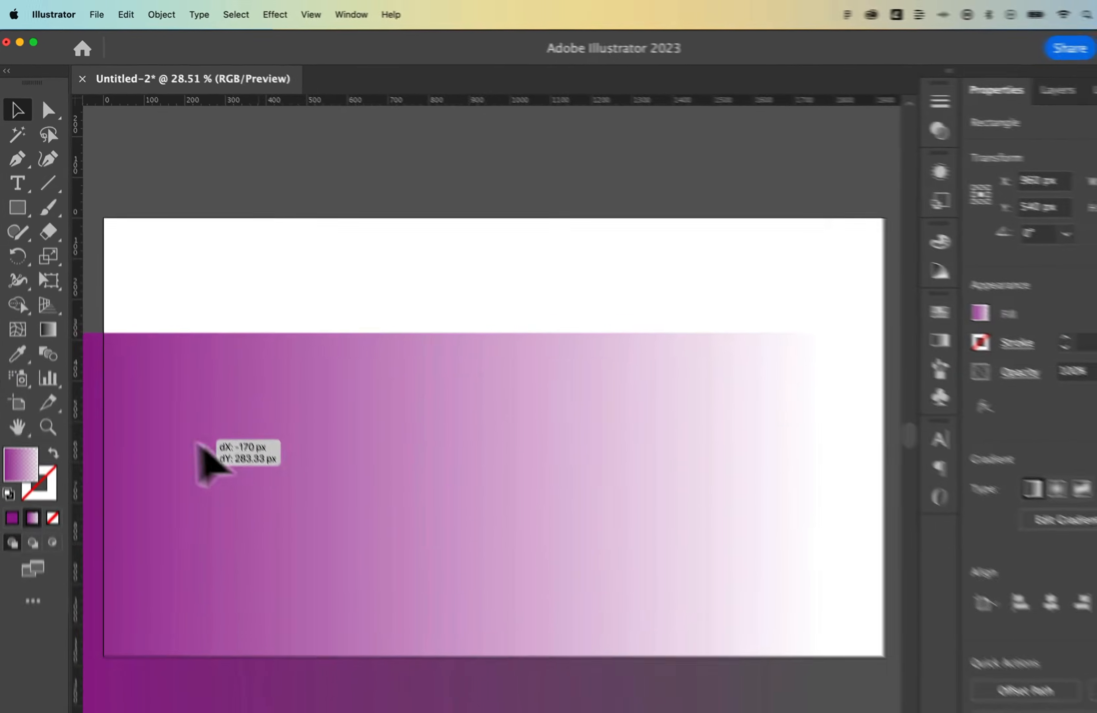
drag(285, 370, 401, 339)
drag(726, 504, 644, 492)
drag(728, 568, 315, 514)
drag(355, 471, 563, 433)
drag(432, 281, 394, 493)
drag(451, 487, 405, 414)
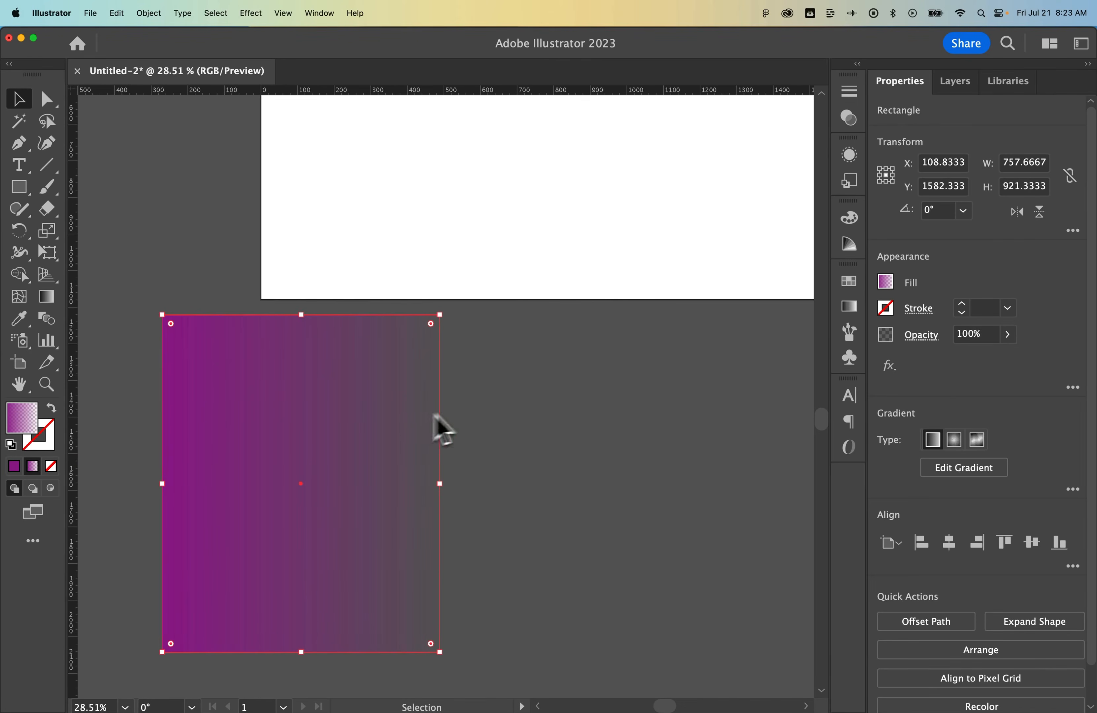
Step: Draw a circle about 747 px in diameter with the gradient fill and move it clear below the artboard beside the rectangle
key(l)
mouse_move(531, 532)
mouse_down()
mouse_move(801, 255)
mouse_move(787, 258)
mouse_up()
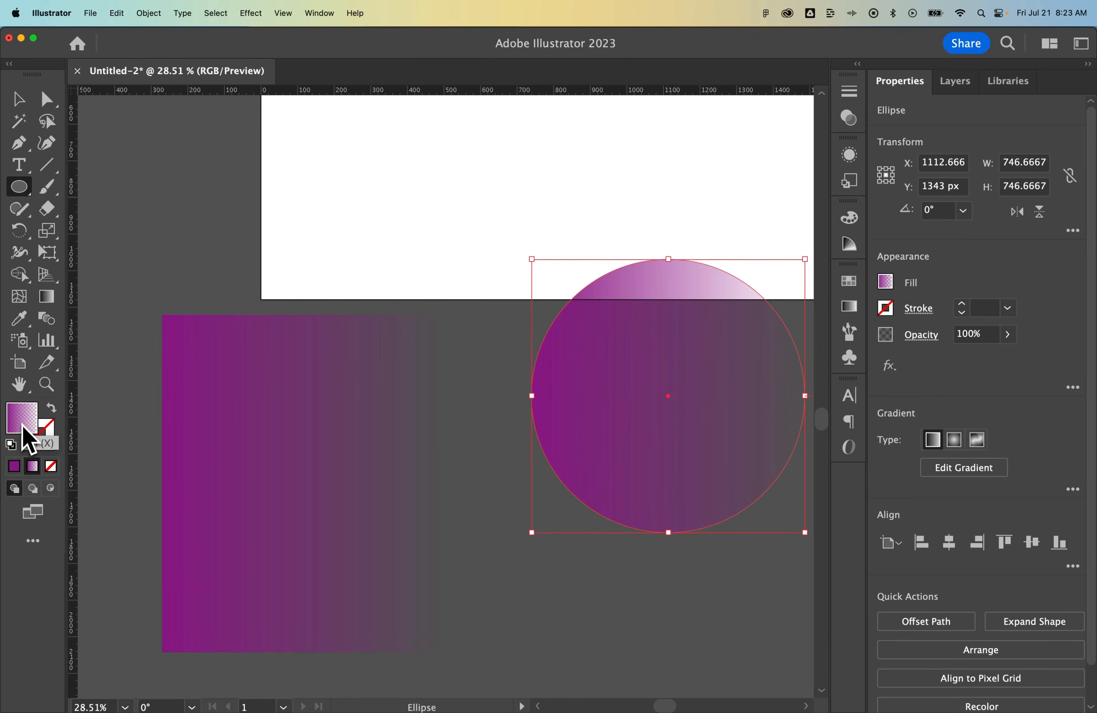
scroll(550, 383, right, 5)
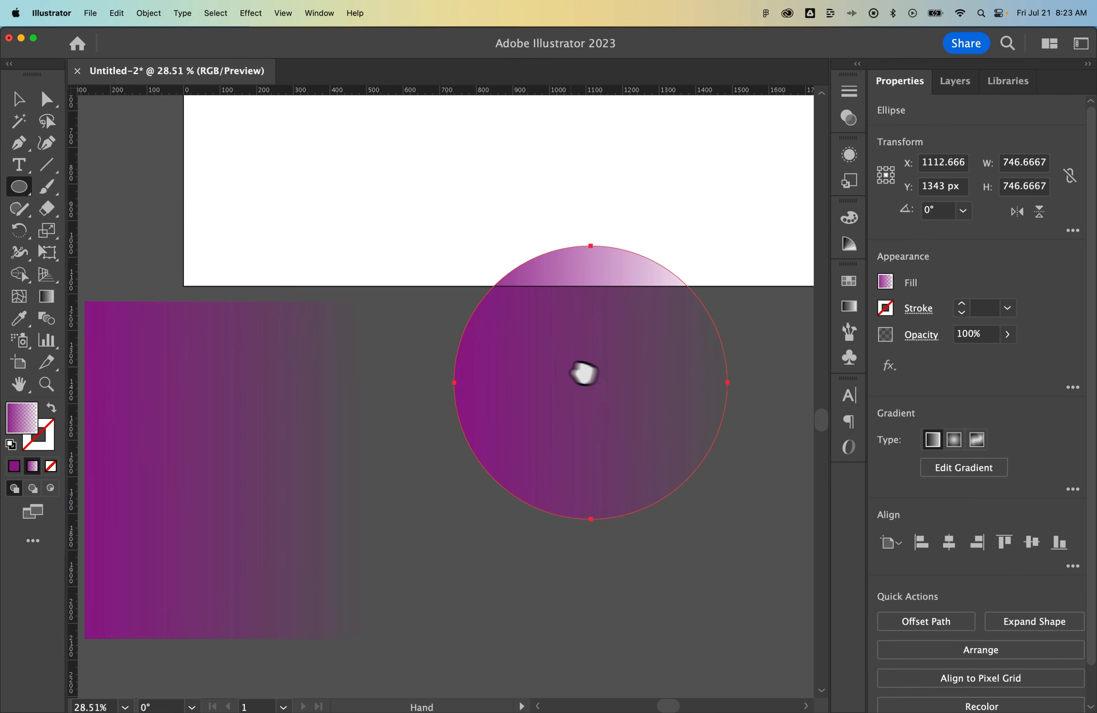
key(v)
drag(491, 358, 526, 440)
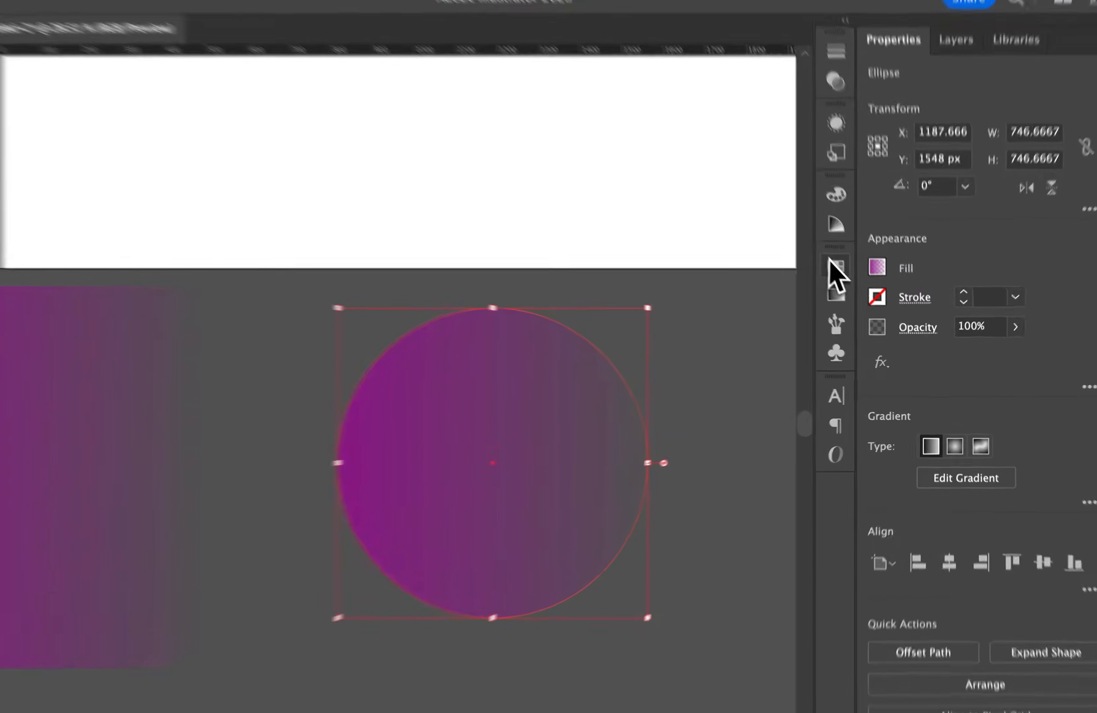
Step: Save the circle's transparent gradient as a new swatch named "gradient"
click(849, 280)
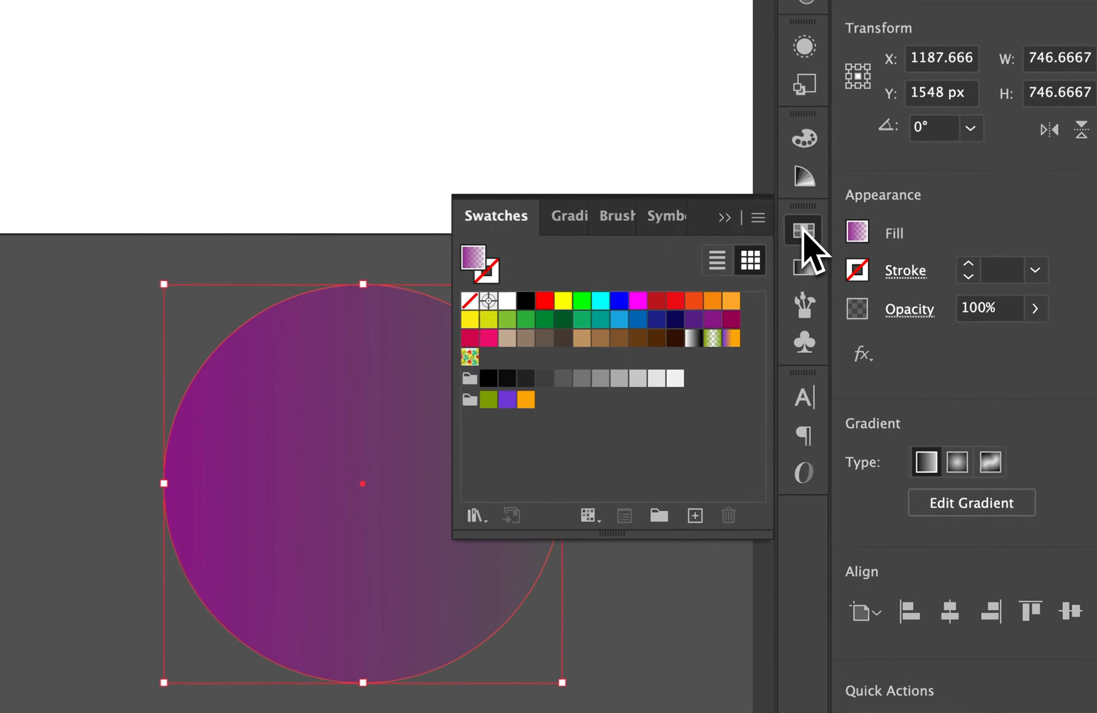
click(689, 519)
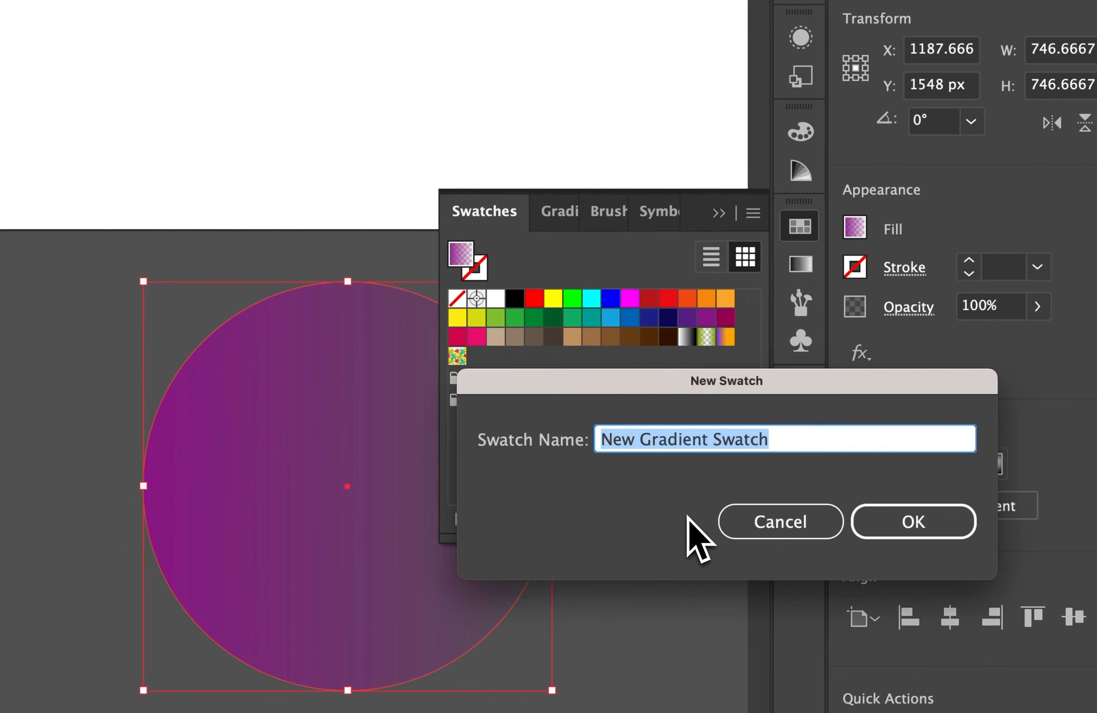
text(gradient)
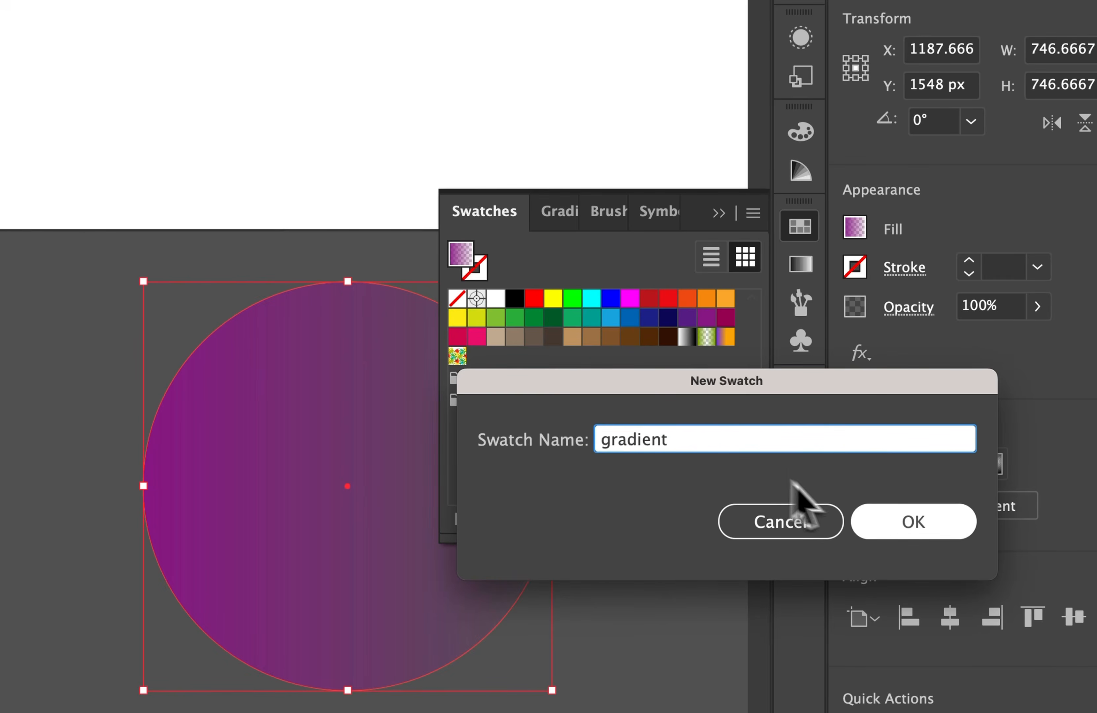
click(913, 522)
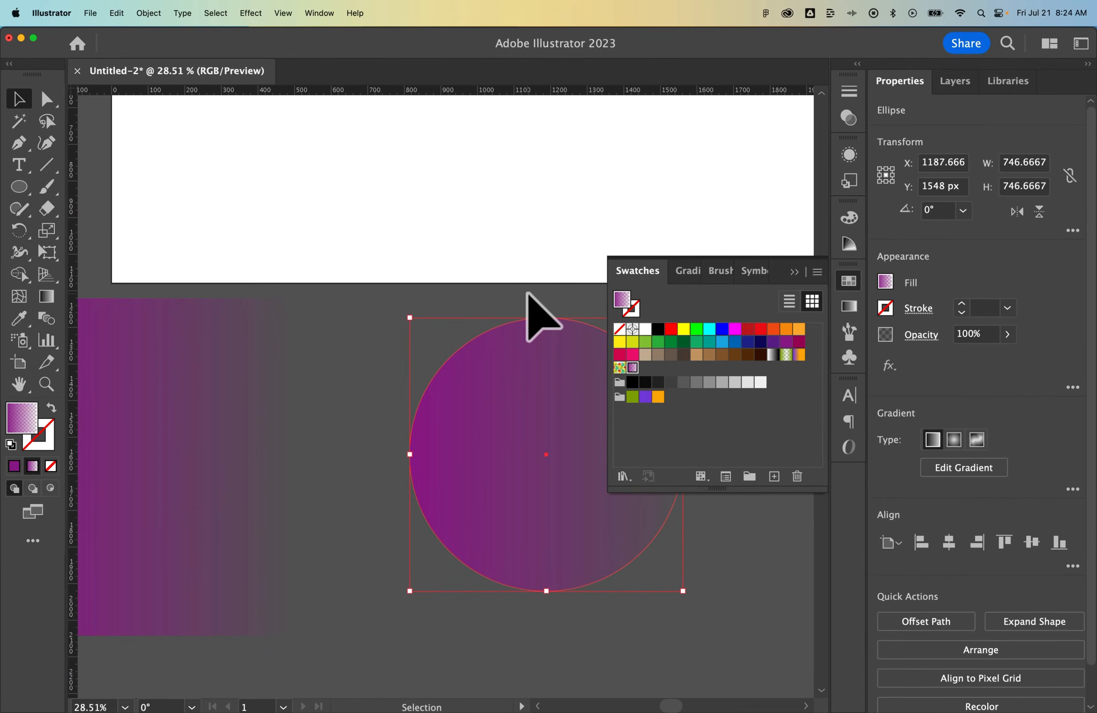
Step: Collapse the swatches and duplicate the gradient circle about 835 px to the right, level with the original
click(586, 295)
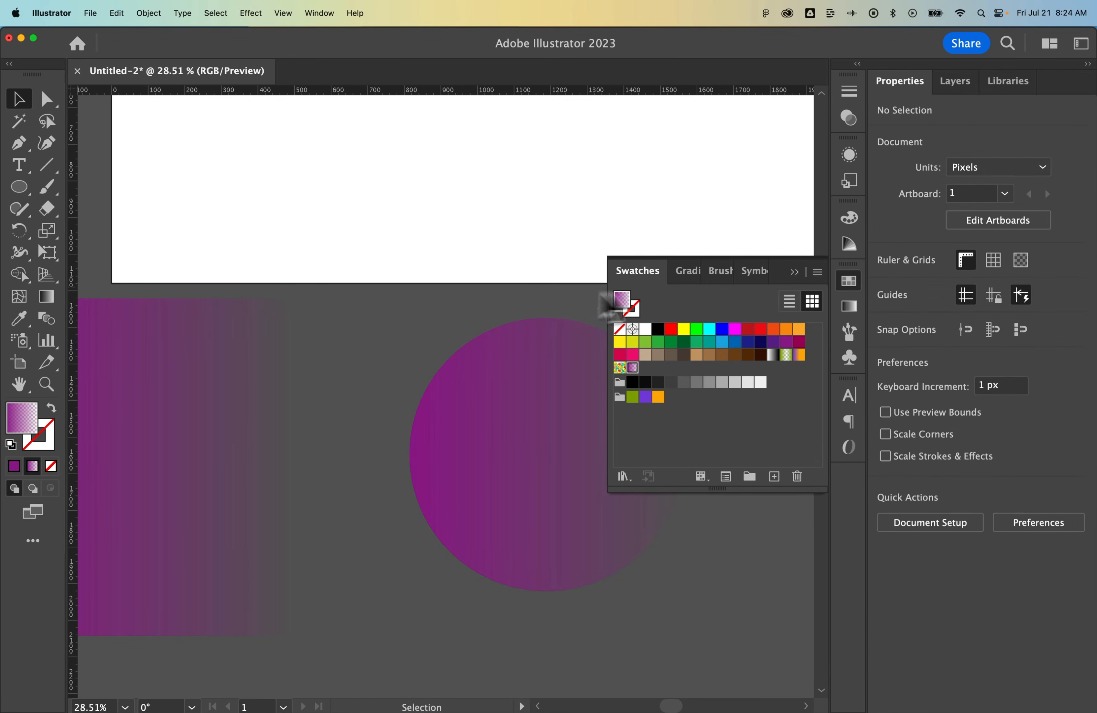
click(788, 289)
click(551, 386)
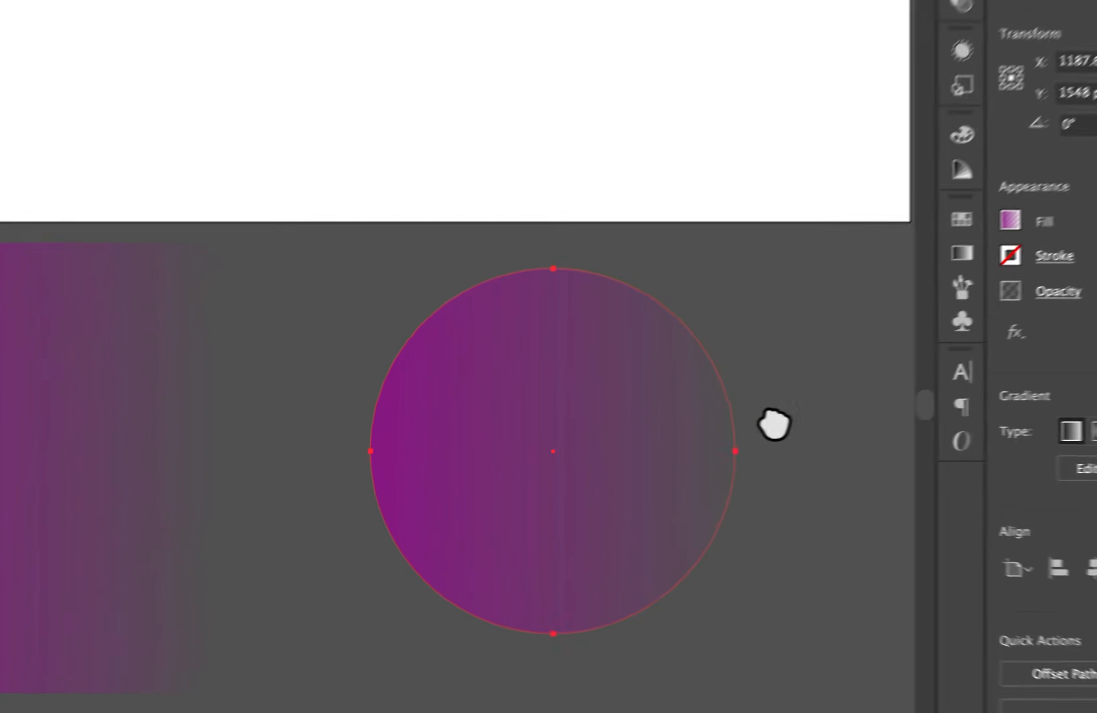
drag(715, 435, 488, 419)
drag(283, 389, 710, 385)
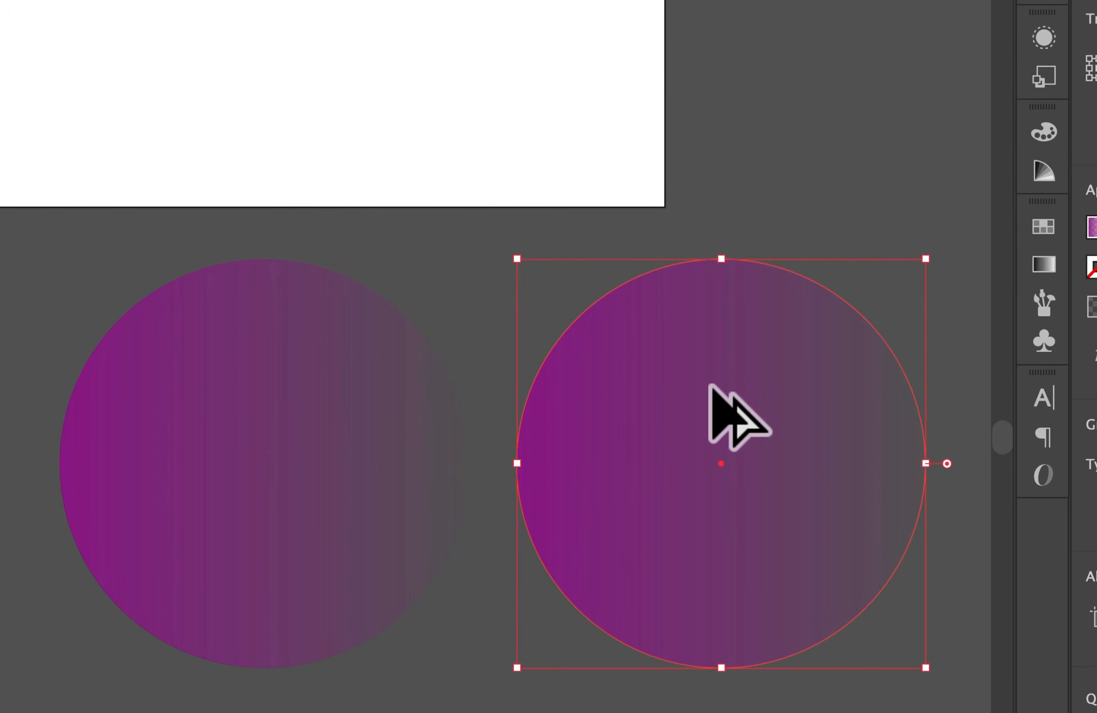
click(498, 304)
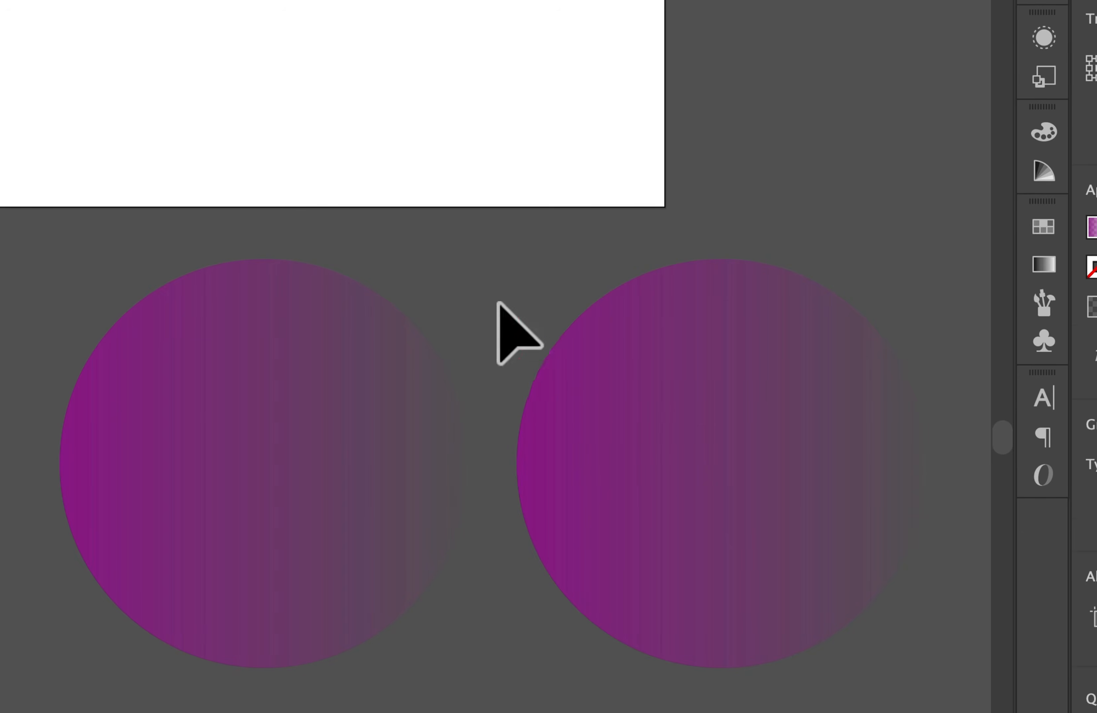
Step: Change the transparent end color stop of the duplicated circle's gradient to black (R=0 G=0 B=0) and deselect the circle
click(355, 367)
click(466, 318)
click(587, 334)
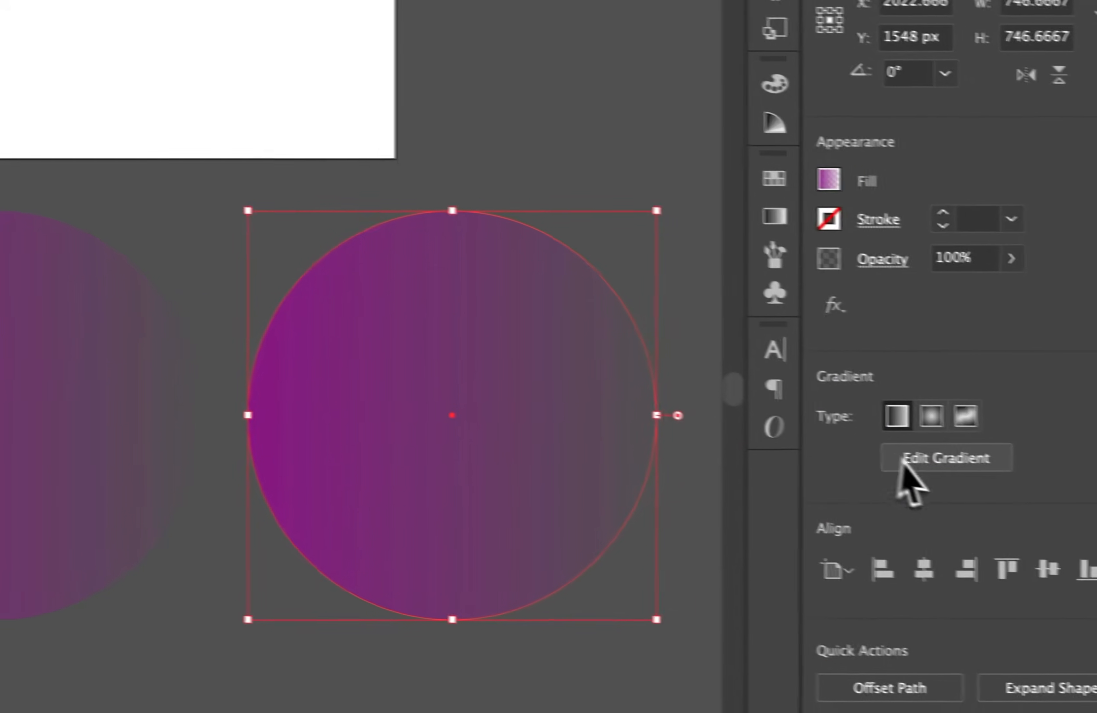
click(905, 461)
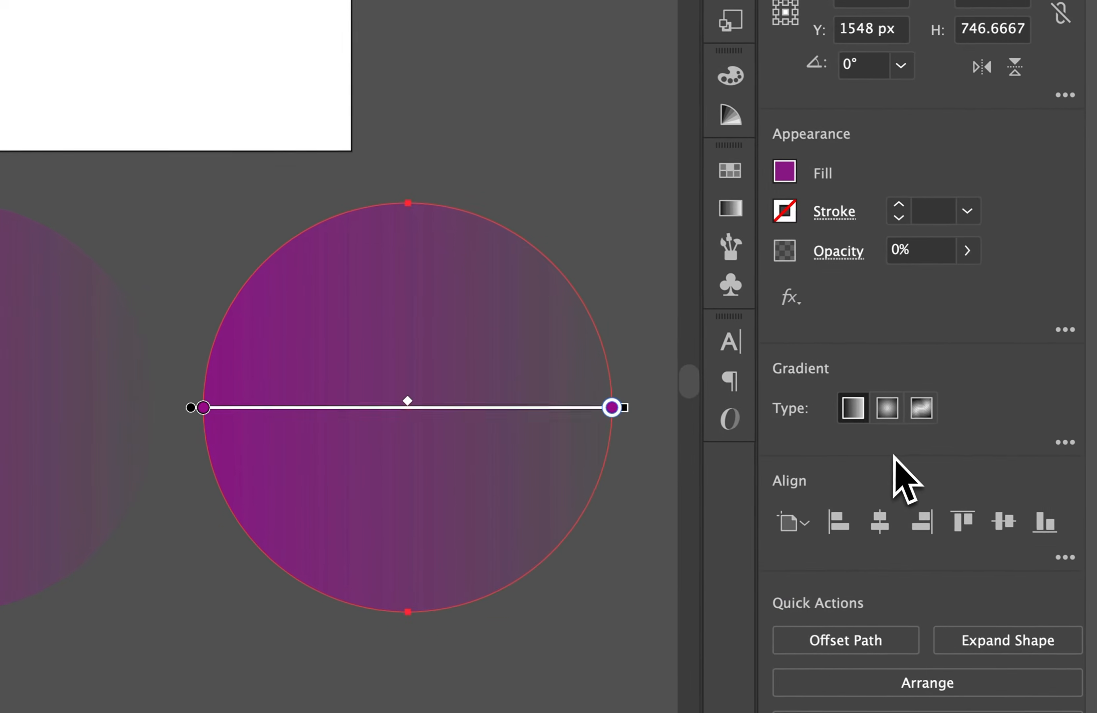
double_click(607, 406)
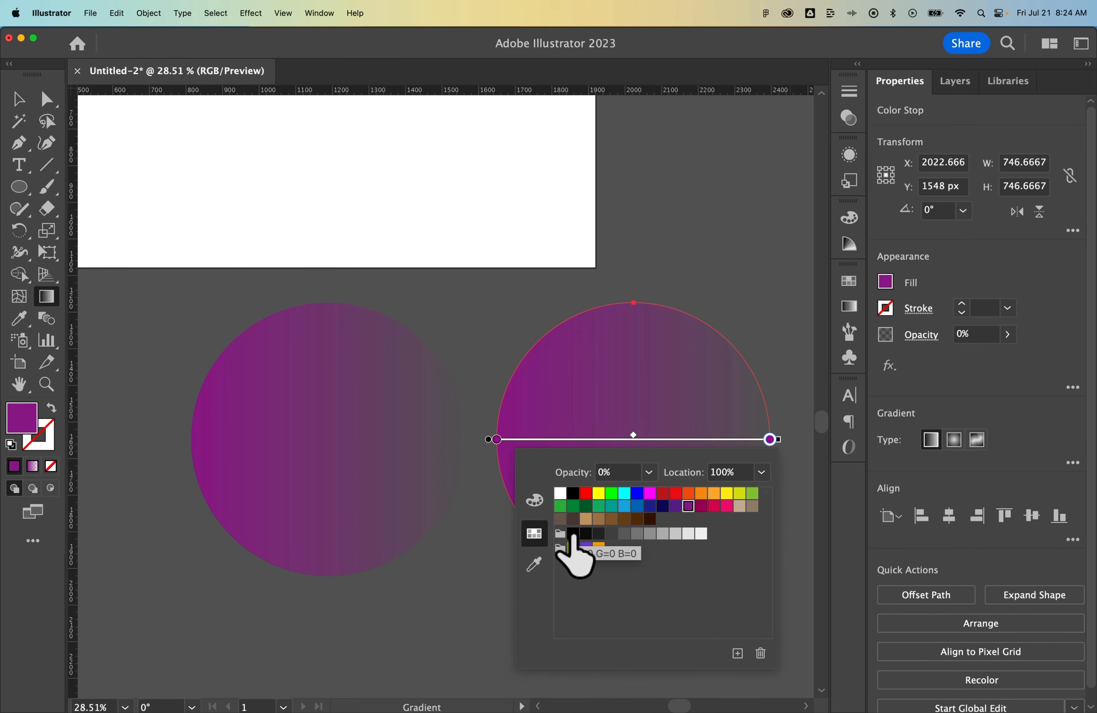
click(574, 534)
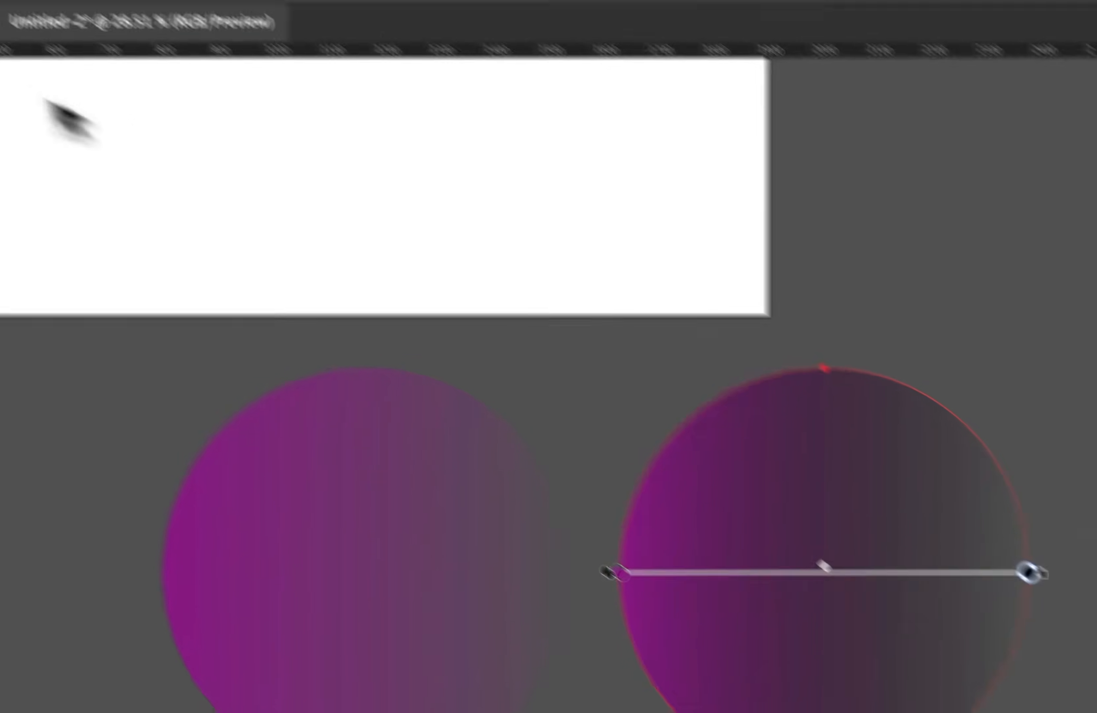
click(17, 140)
click(622, 71)
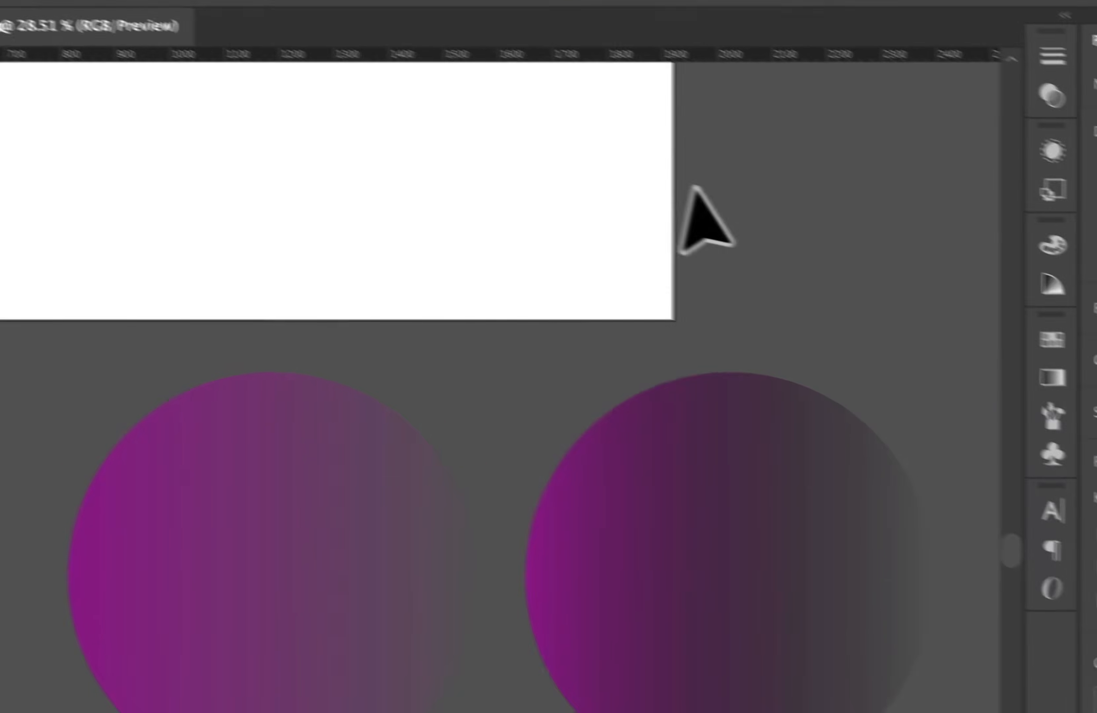
Step: Place the purple-to-black circle over the artboard's lower-right corner to examine its fade, return it beside the original, and compare both circles
drag(750, 509, 505, 252)
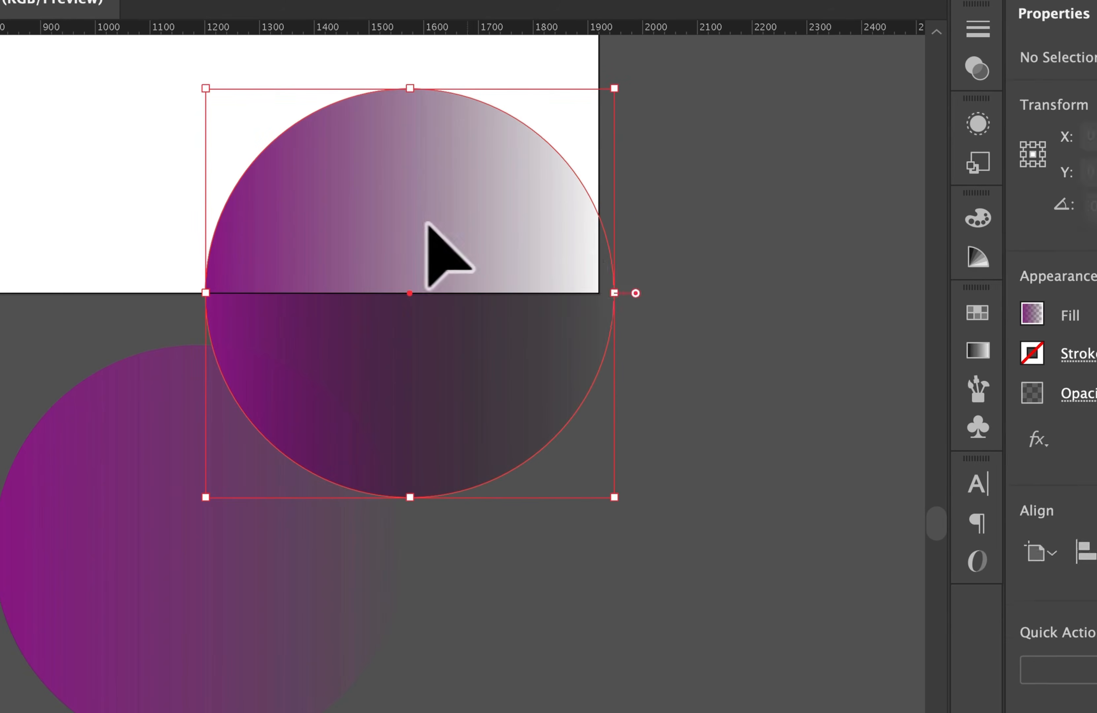
drag(341, 215, 605, 466)
scroll(759, 496, left, 1)
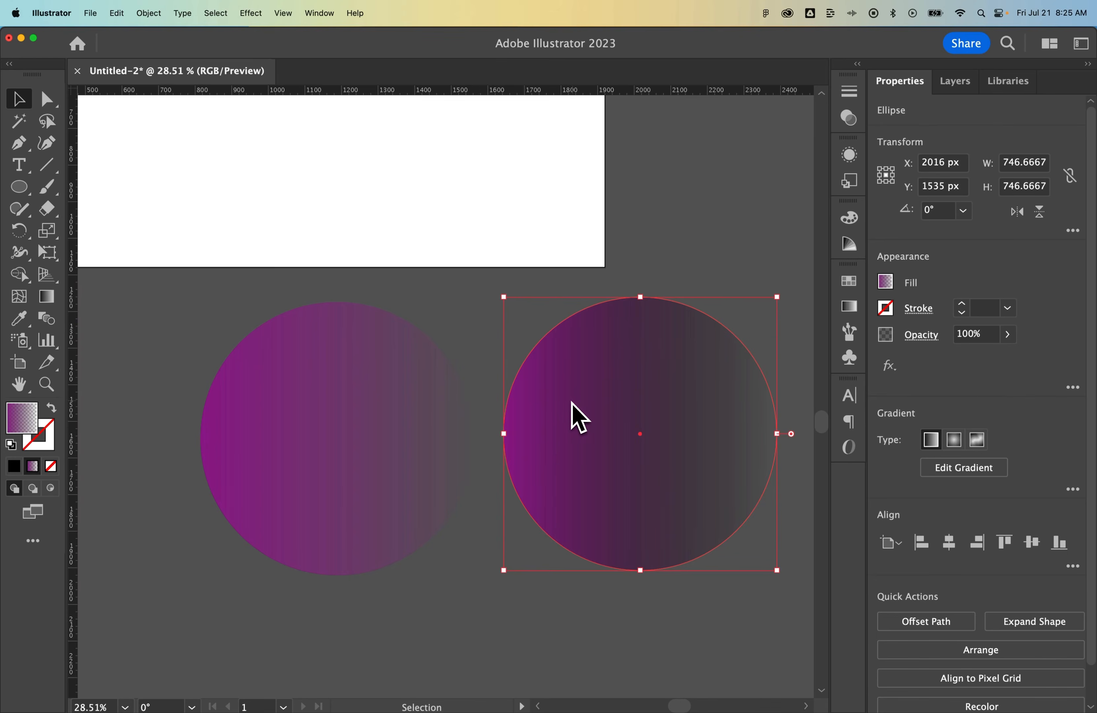
click(401, 401)
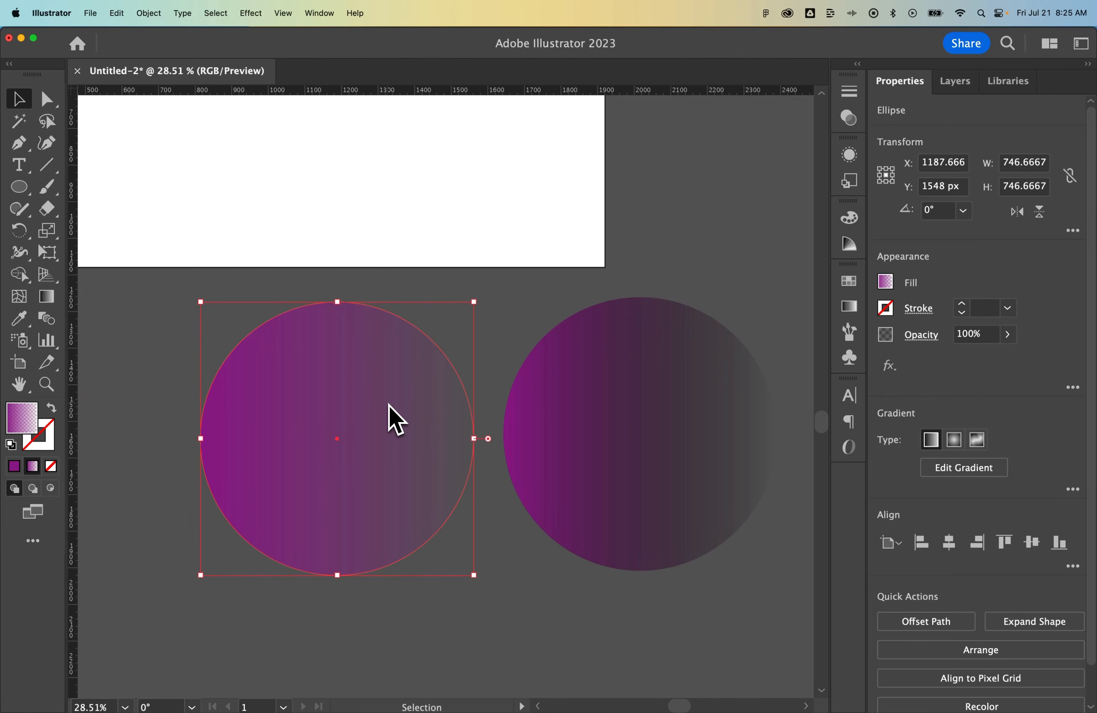
click(602, 377)
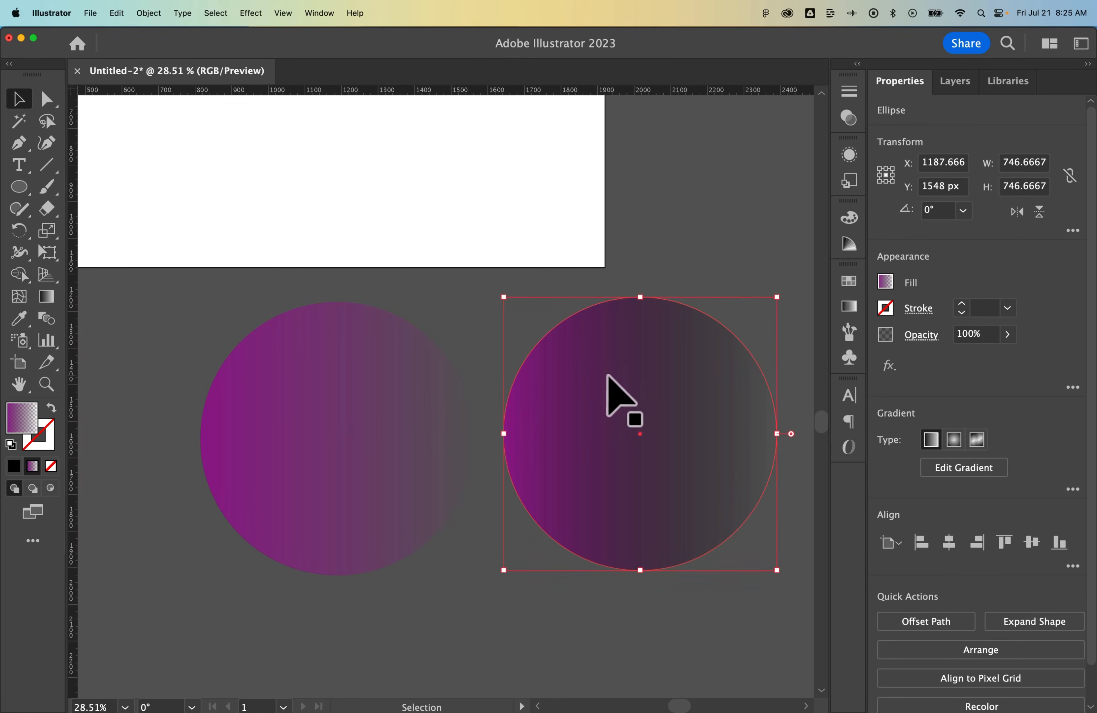